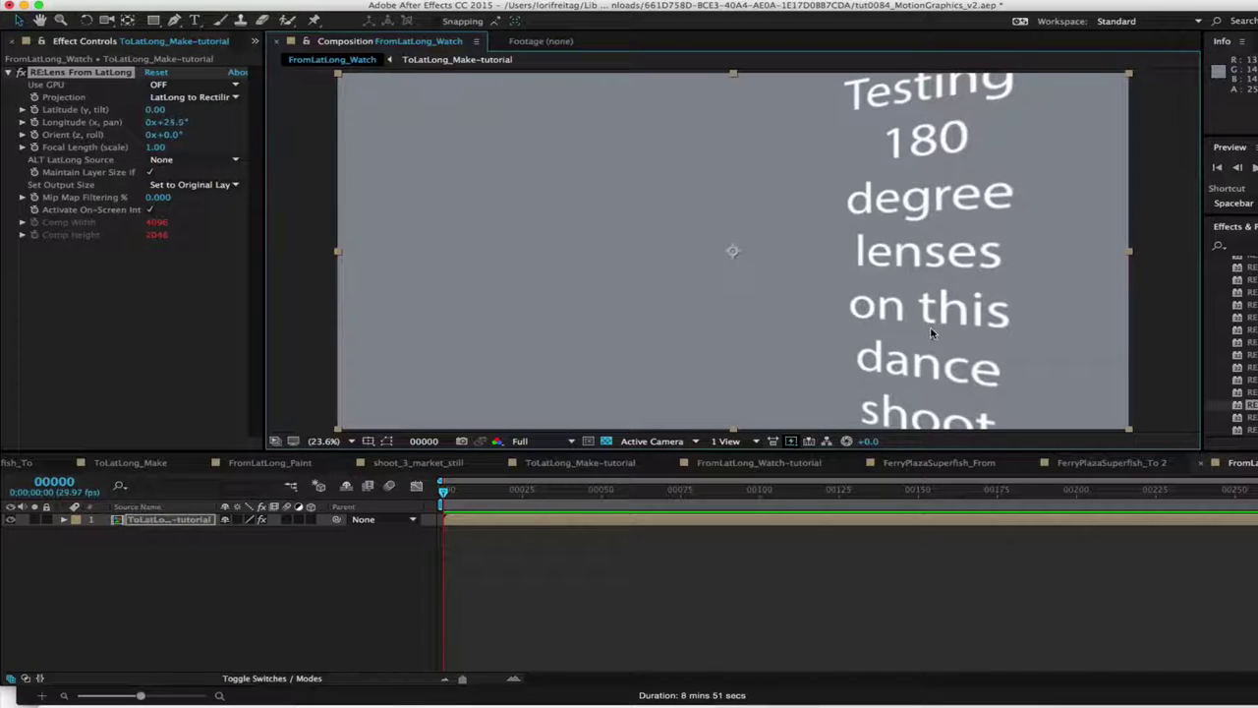
# - Pan the FromLatLong_Watch view left across the test text to Longitude -106°
pyautogui.moveTo(931, 333); pyautogui.dragTo(735, 329)
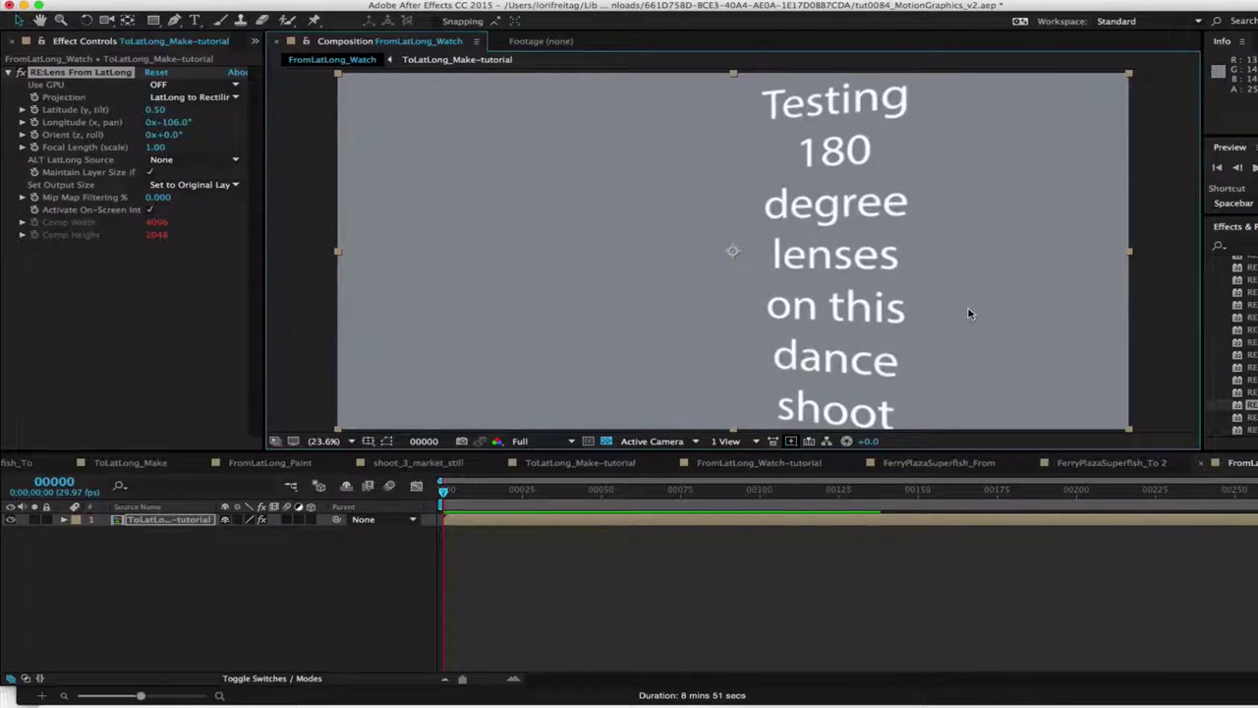
# - Set RE:Lens To LatLong Longitude to -120 on test text layer 3 and 120 on layer 4
pyautogui.moveTo(932, 309); pyautogui.dragTo(694, 349)
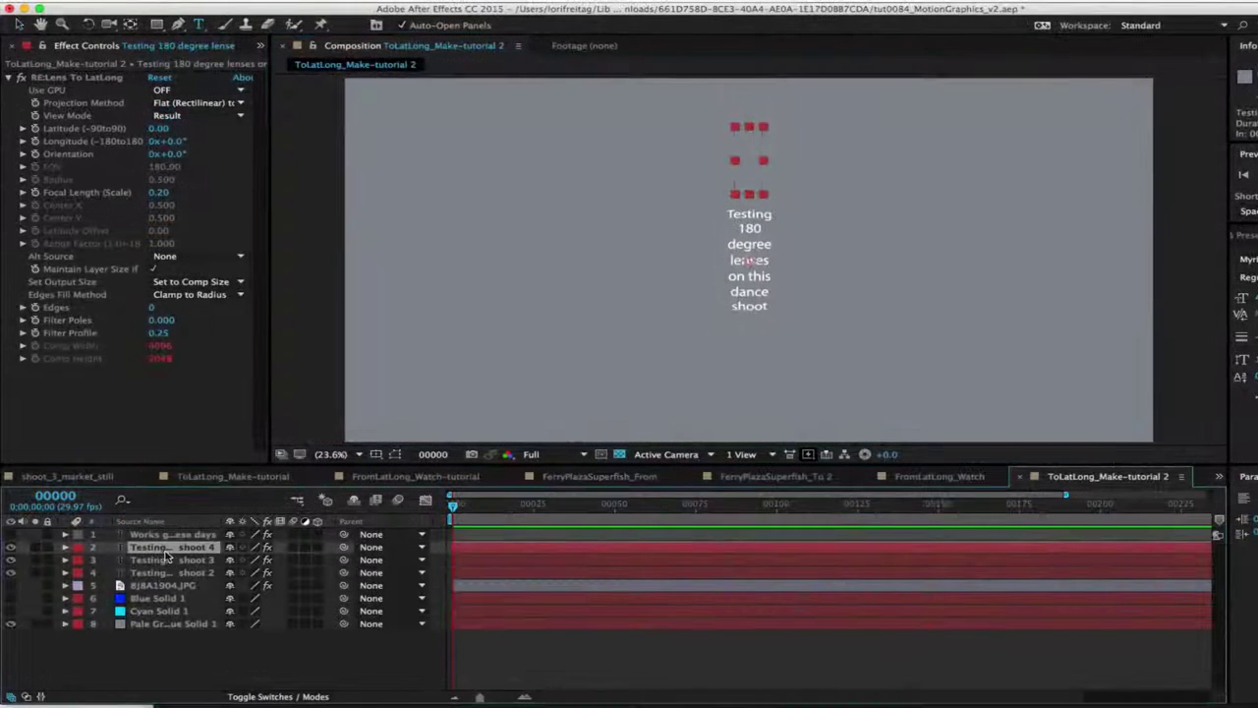
pyautogui.click(157, 560)
pyautogui.click(66, 559)
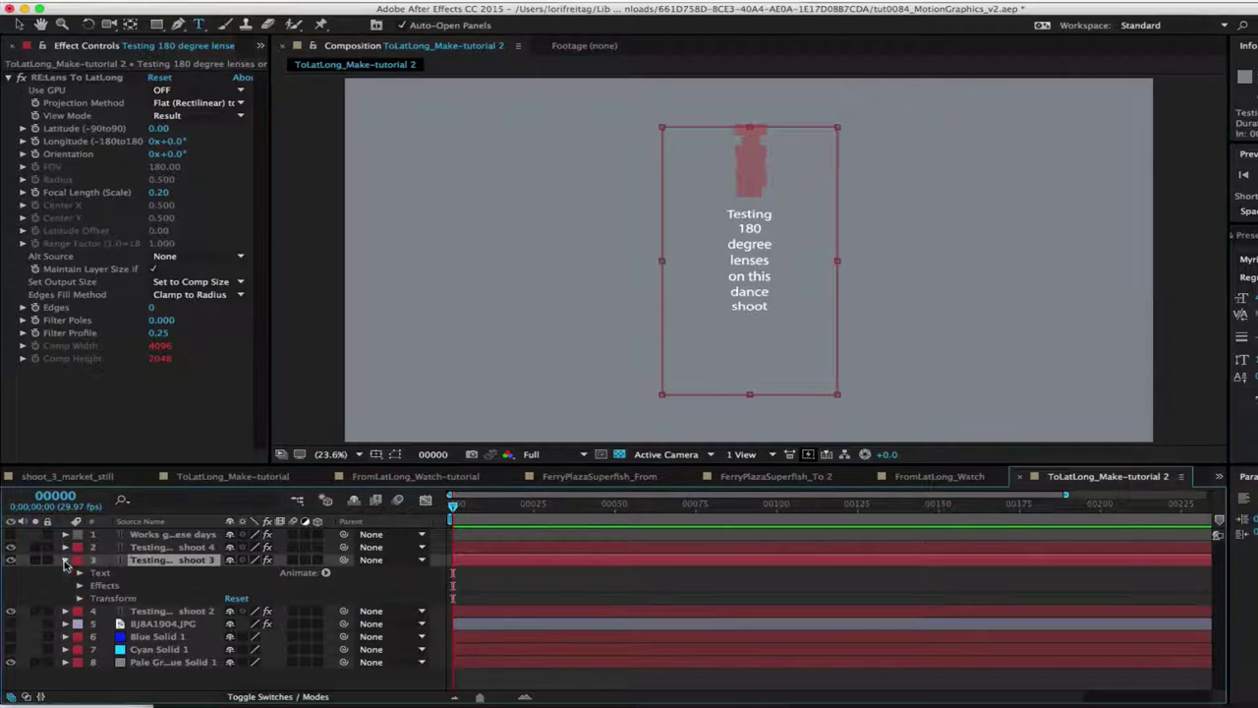
pyautogui.click(80, 585)
pyautogui.click(152, 599)
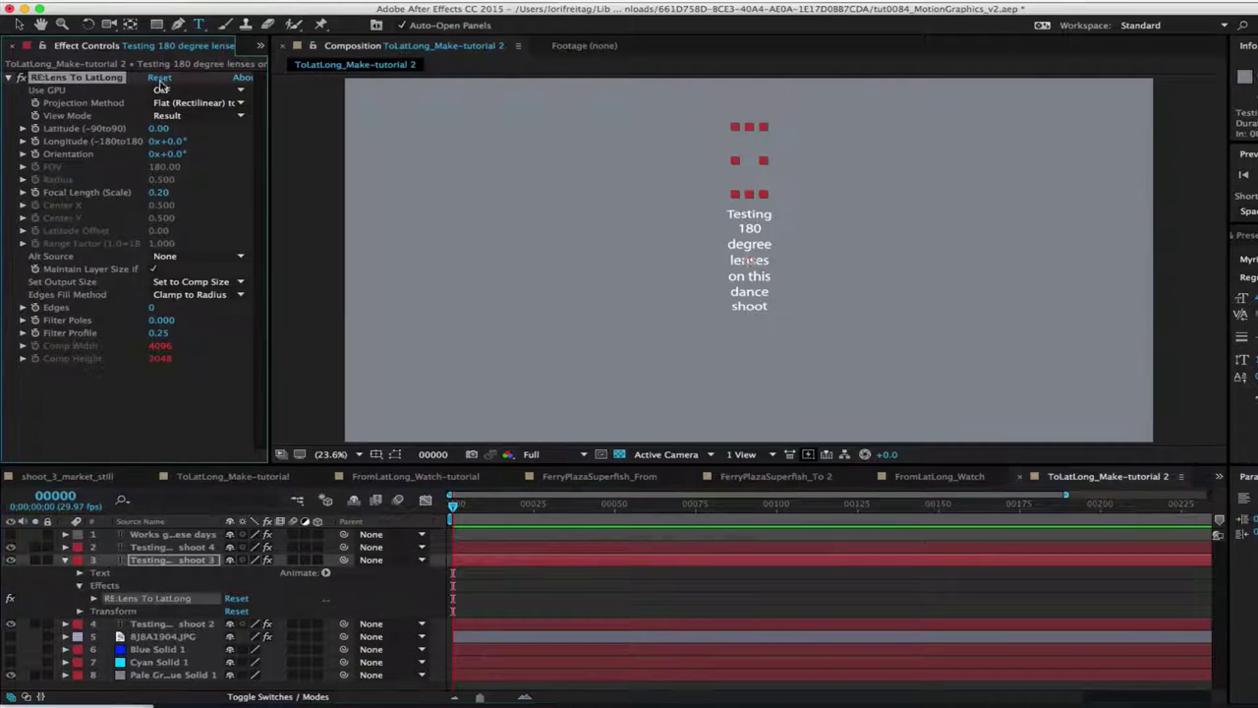
pyautogui.click(169, 144)
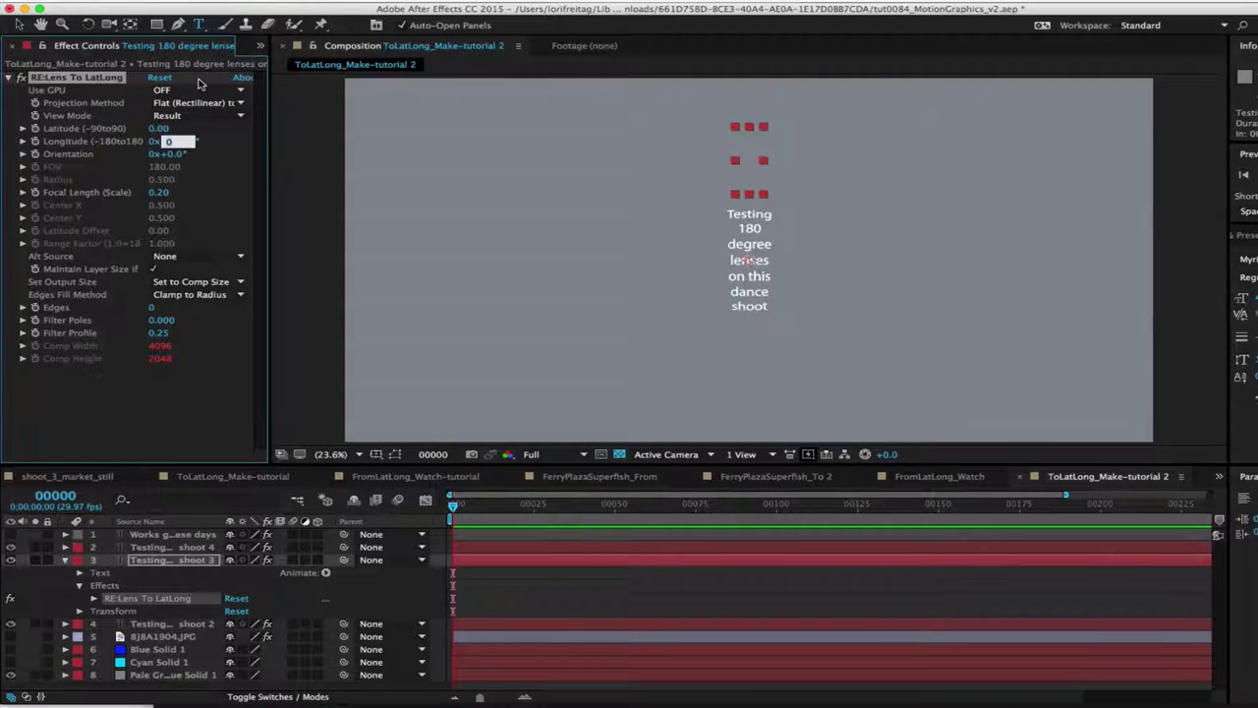
pyautogui.write('-120')
pyautogui.press('Return')
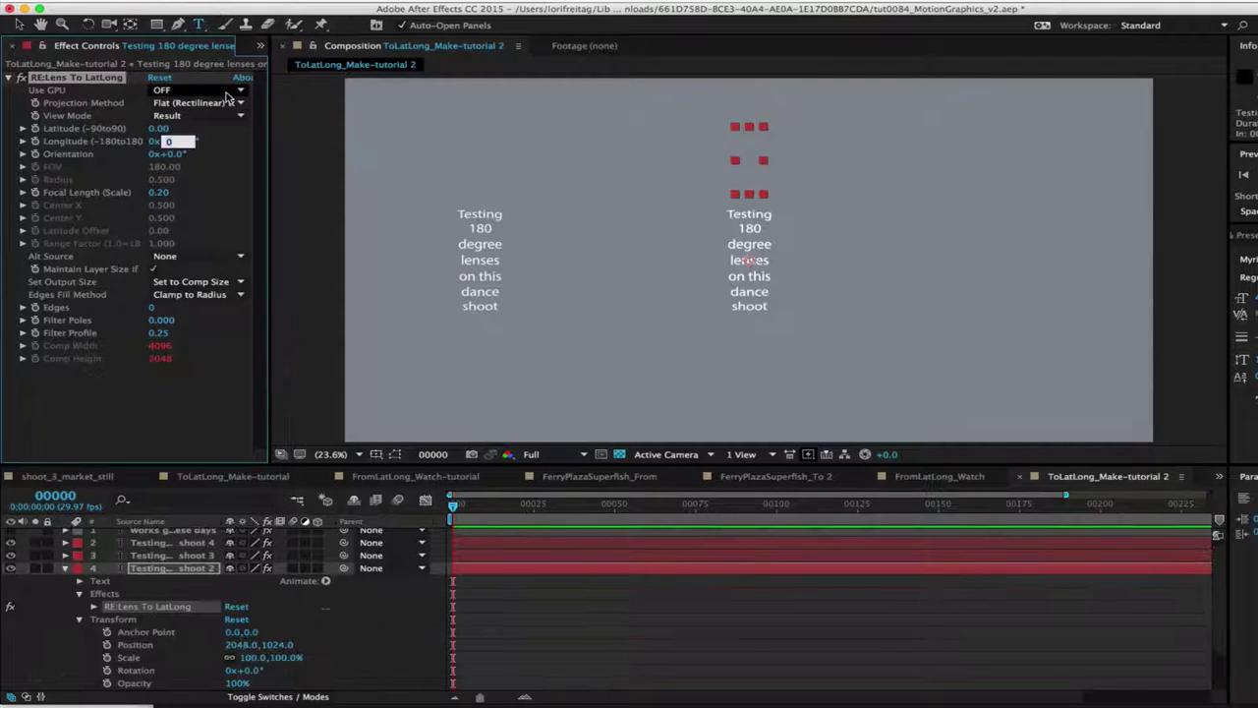
pyautogui.write('120')
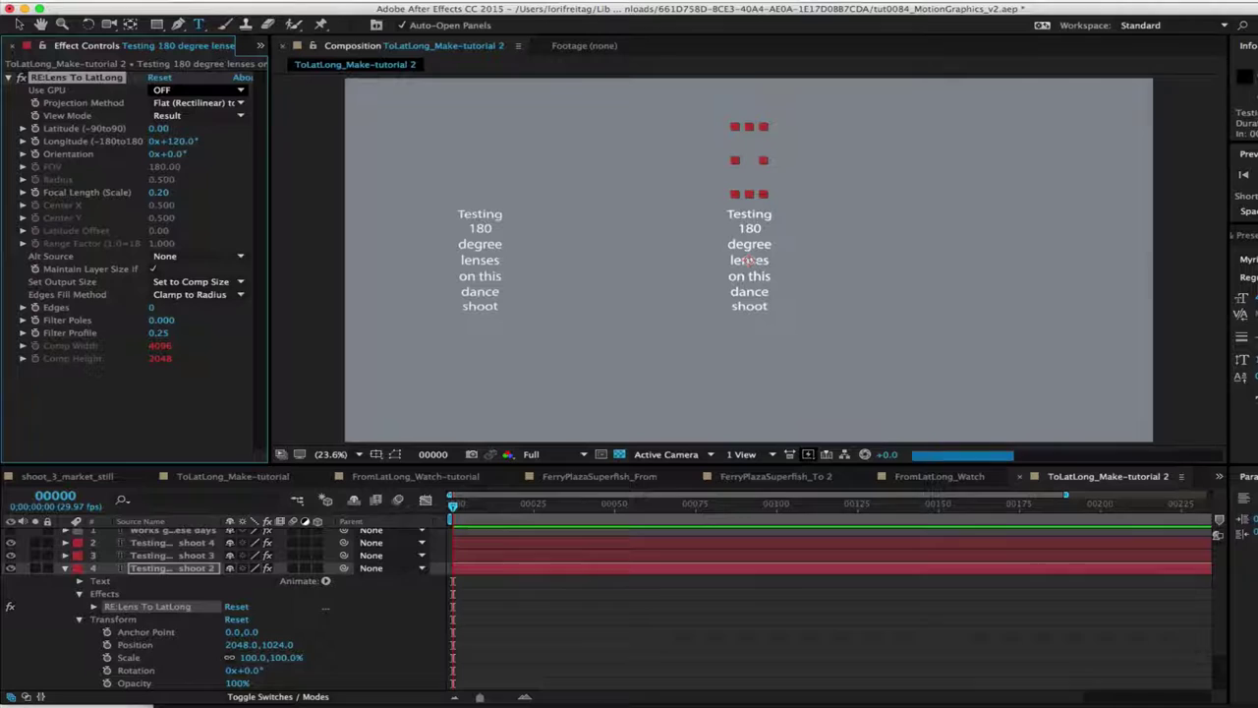
pyautogui.press('Return')
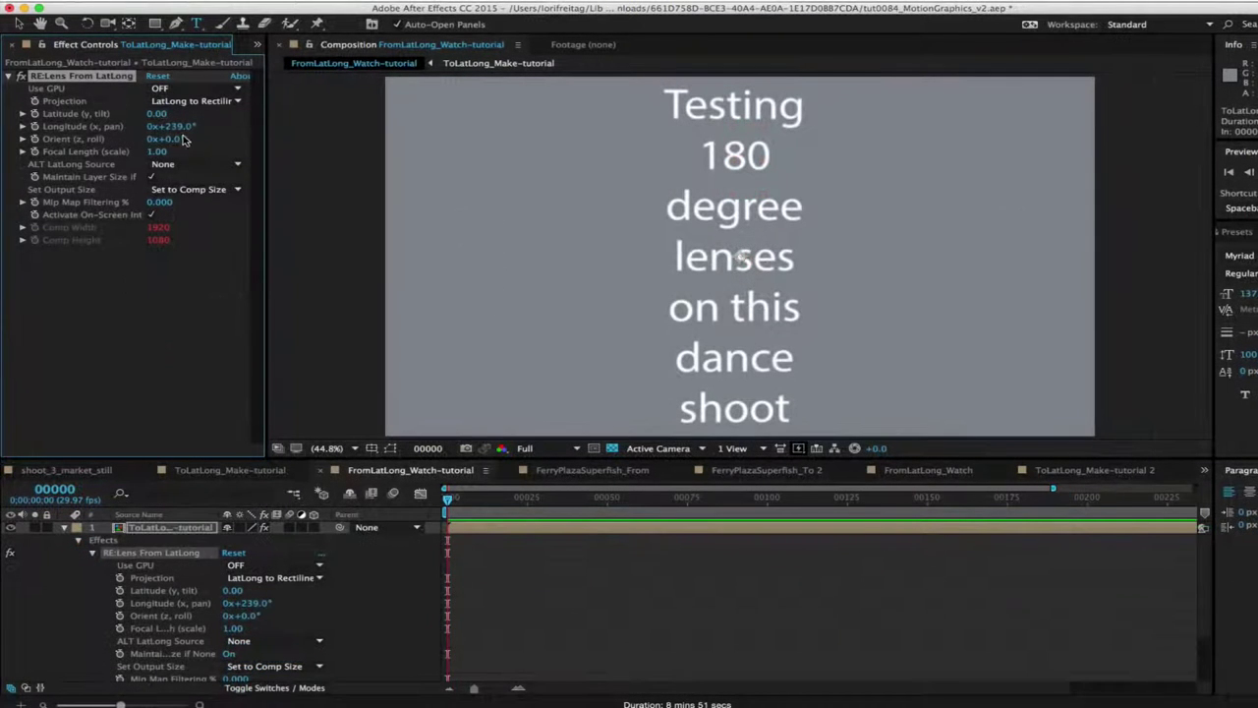
# - Scrub RE:Lens From LatLong Longitude down to about +1° so the text faces forward
pyautogui.moveTo(172, 127); pyautogui.dragTo(20, 173)
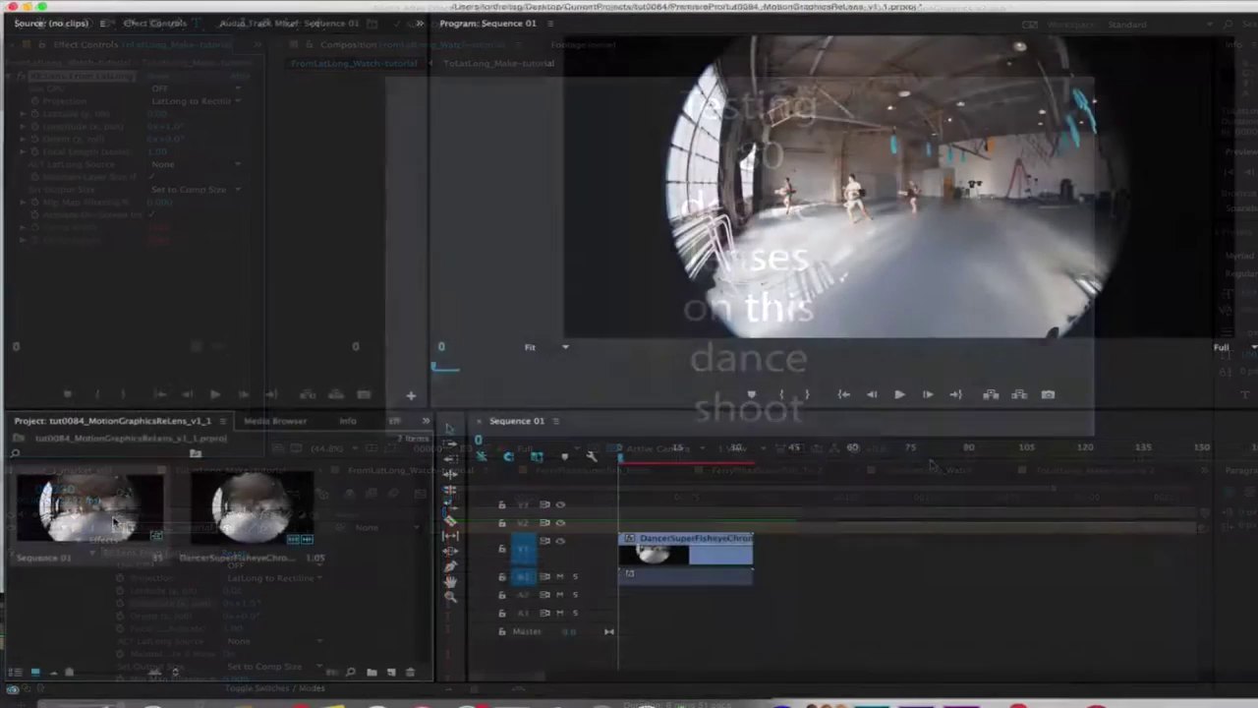
# - Review Sequence 01's settings and close them unchanged
pyautogui.rightClick(95, 527)
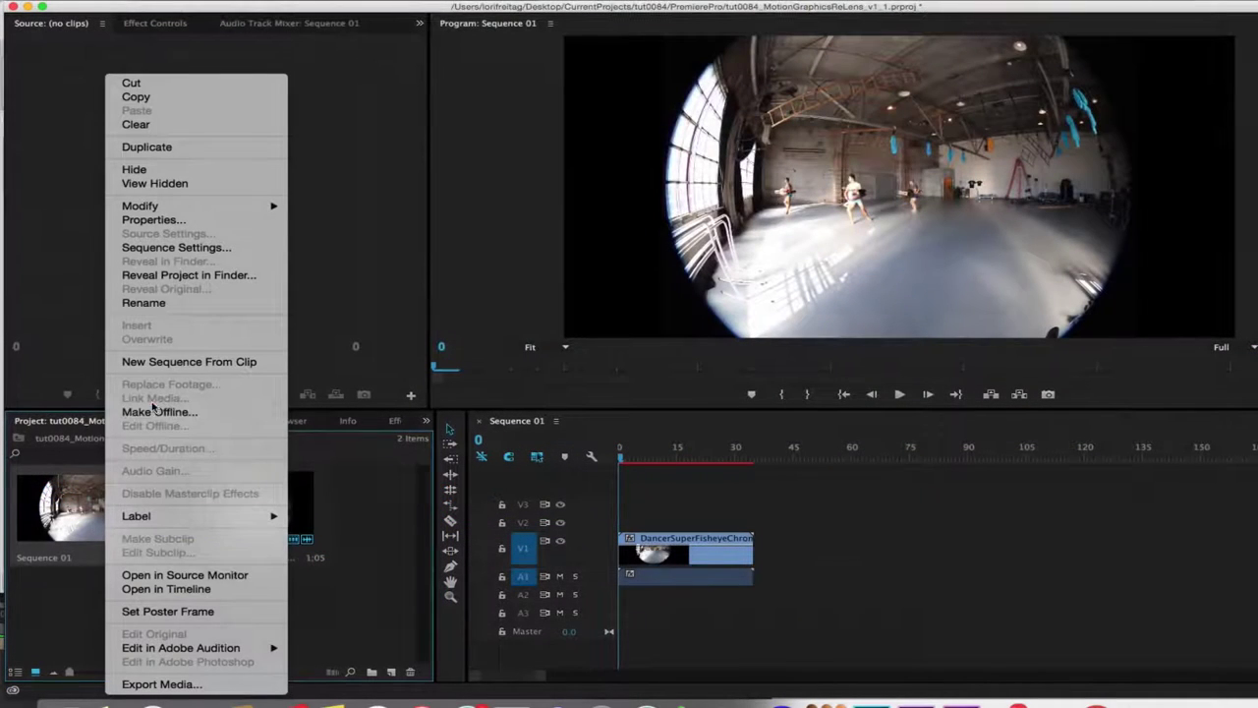
pyautogui.click(164, 252)
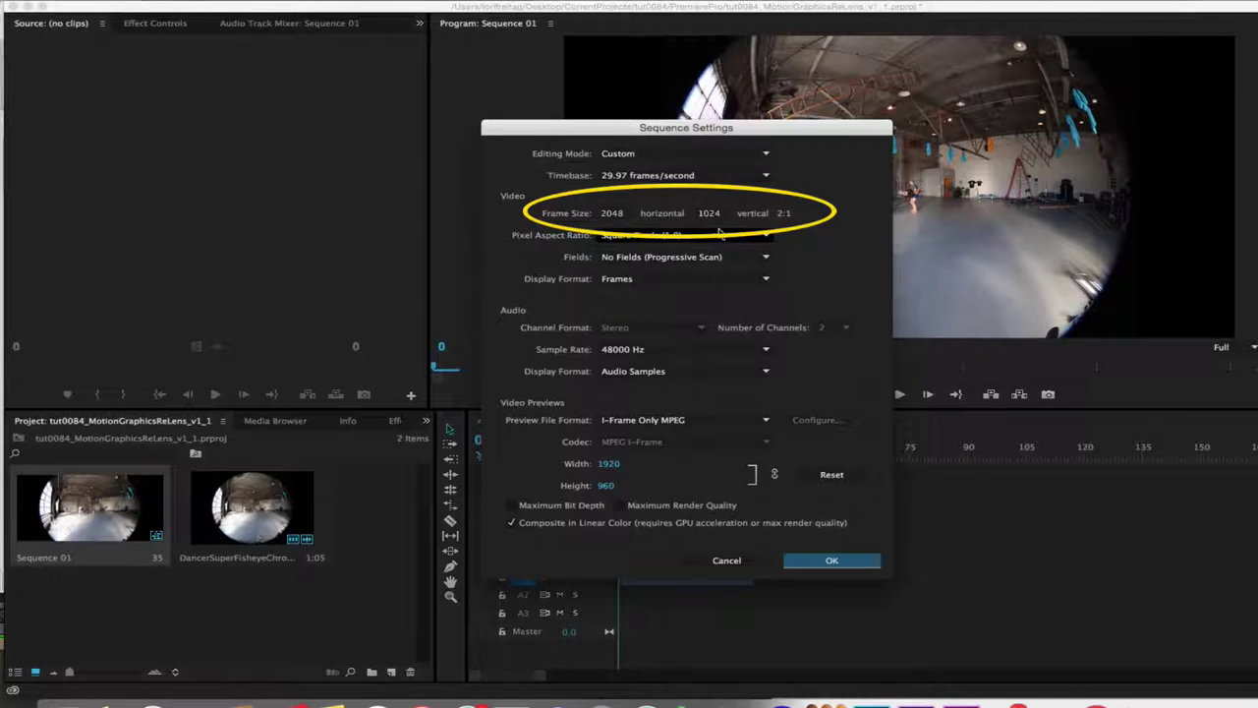
pyautogui.click(832, 561)
# - Check the dancer clip's properties and apply RE:Lens To LatLong to it
pyautogui.rightClick(233, 528)
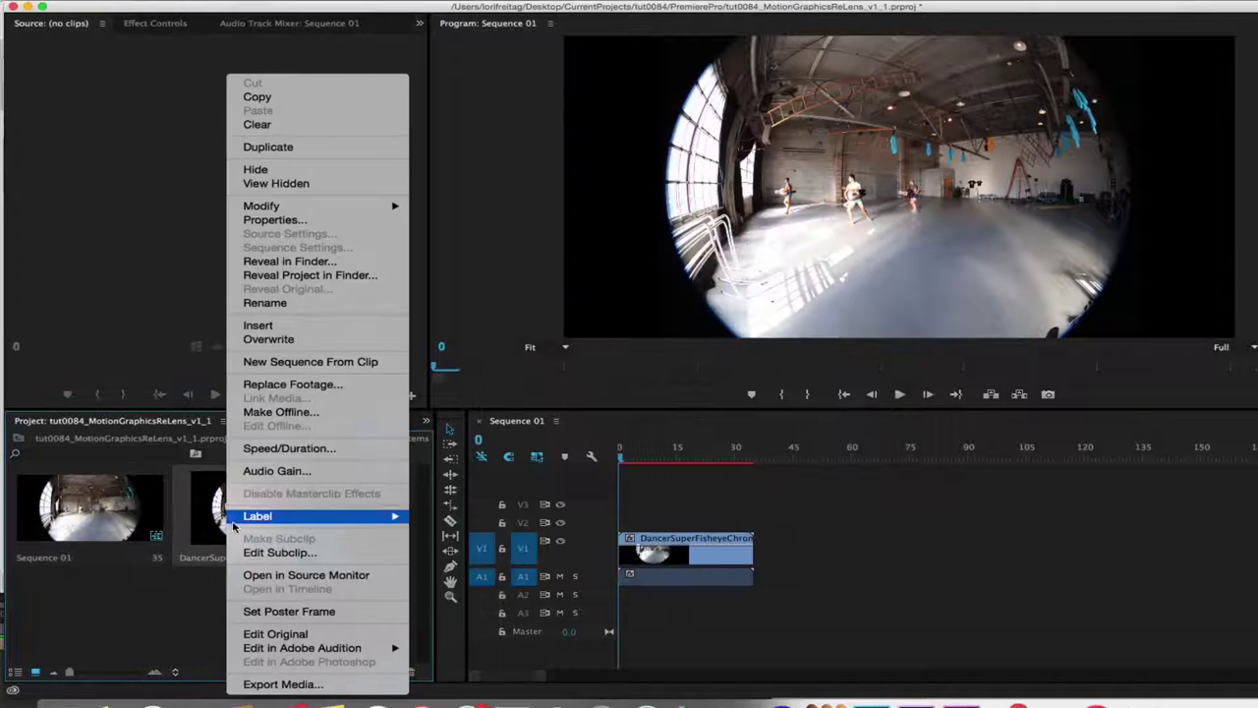
pyautogui.click(275, 220)
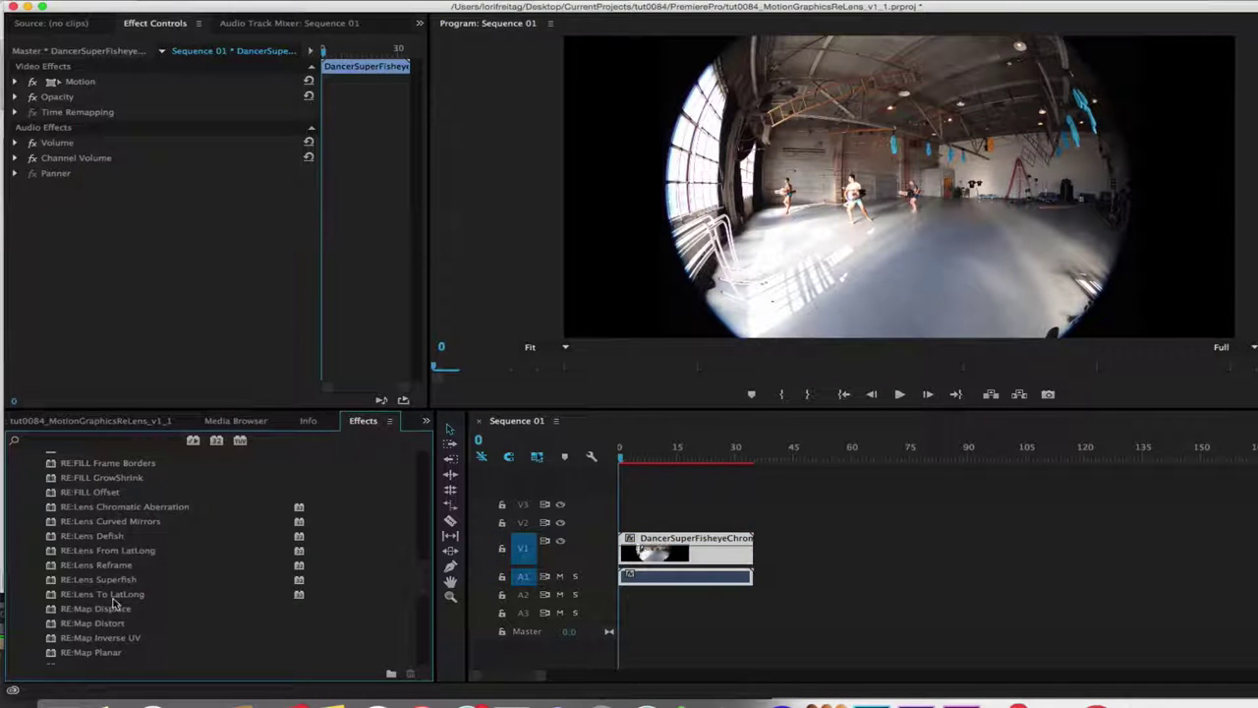
pyautogui.moveTo(118, 595); pyautogui.dragTo(666, 552)
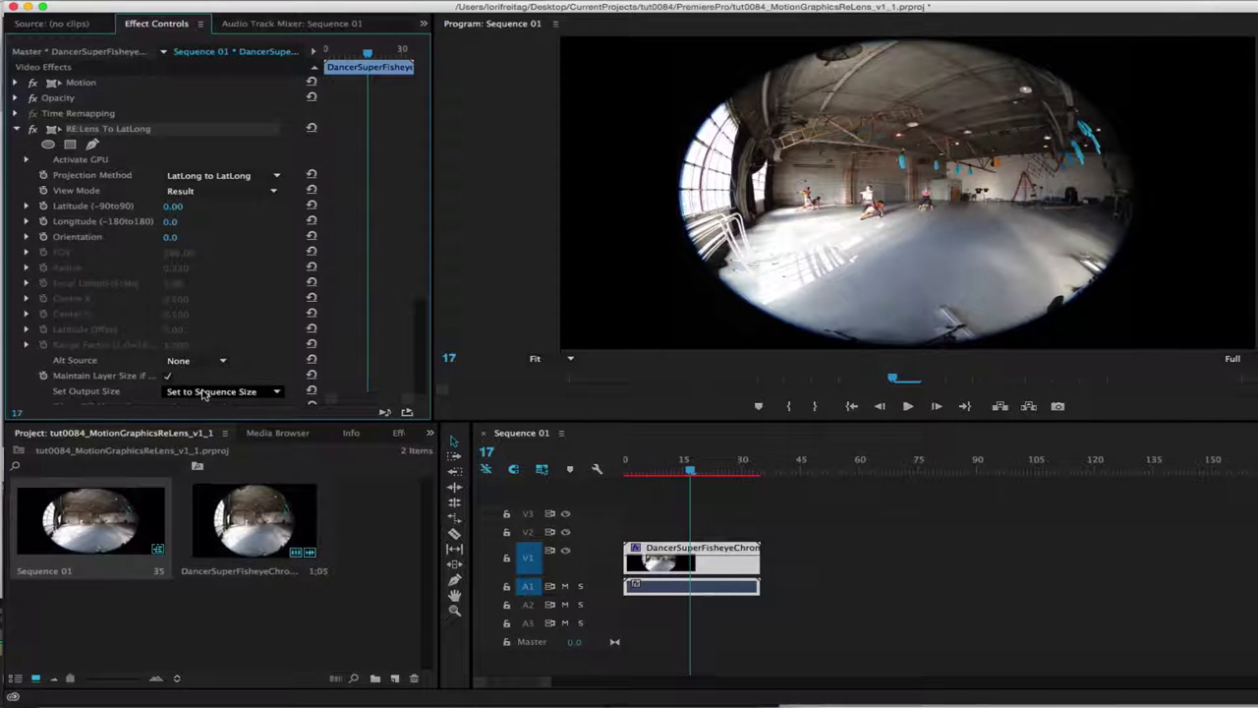
# - Keep output at Set to Sequence Size and choose Fisheye Equisolid to LatLong projection
pyautogui.click(204, 393)
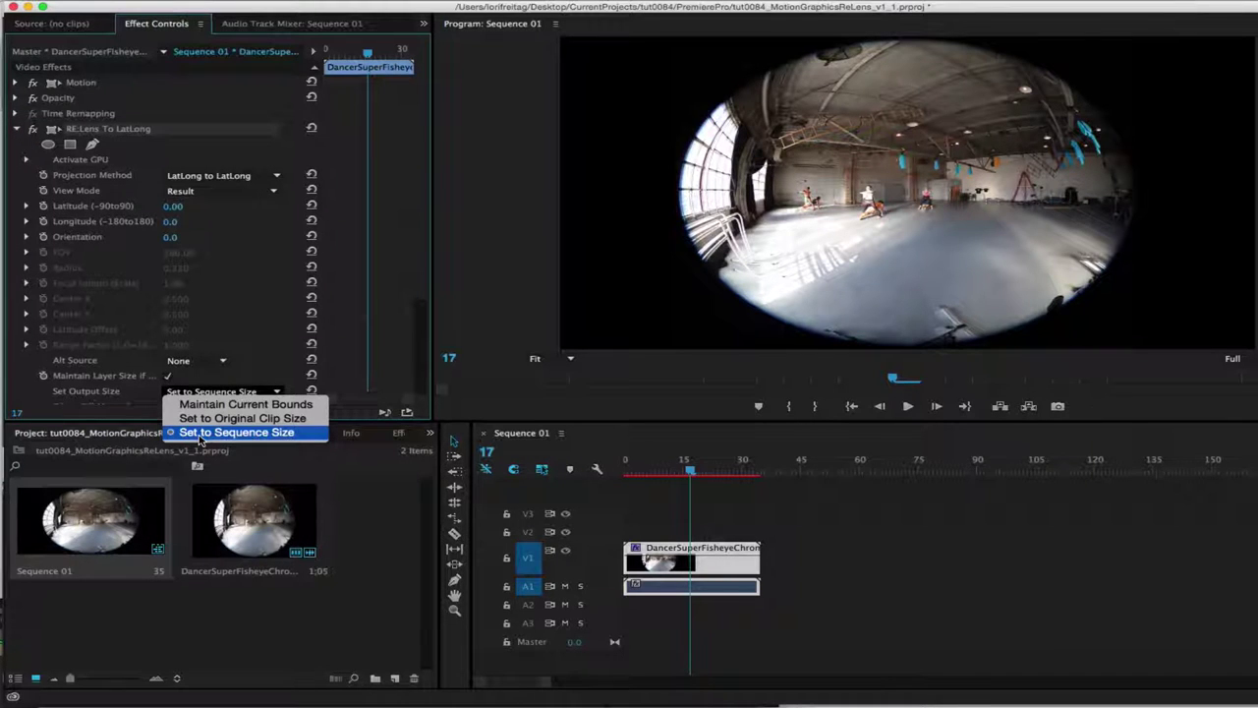
pyautogui.click(200, 434)
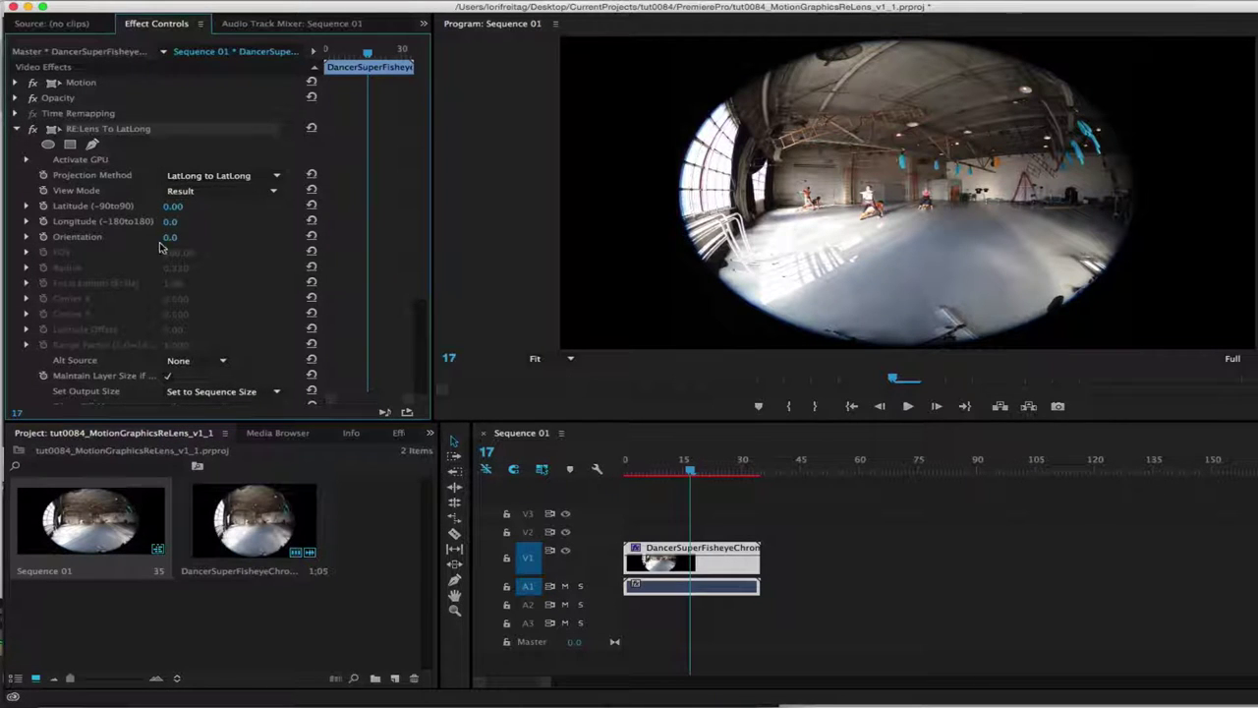
pyautogui.click(240, 176)
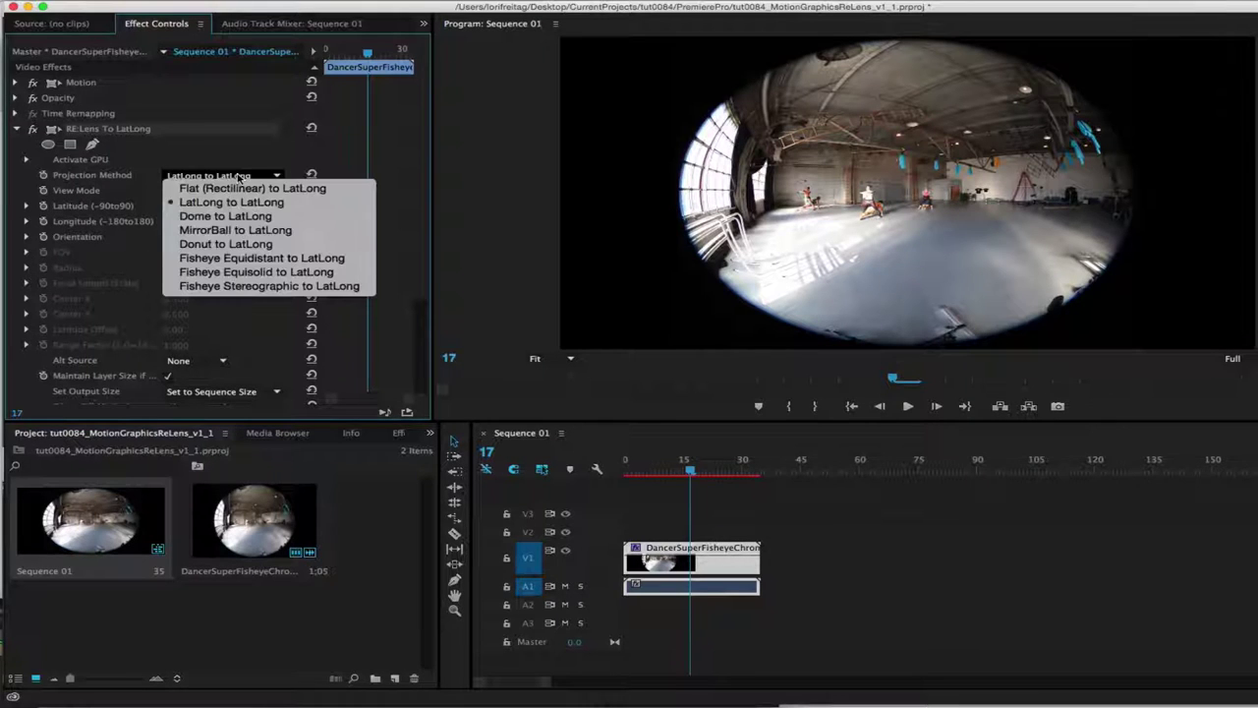
pyautogui.click(237, 272)
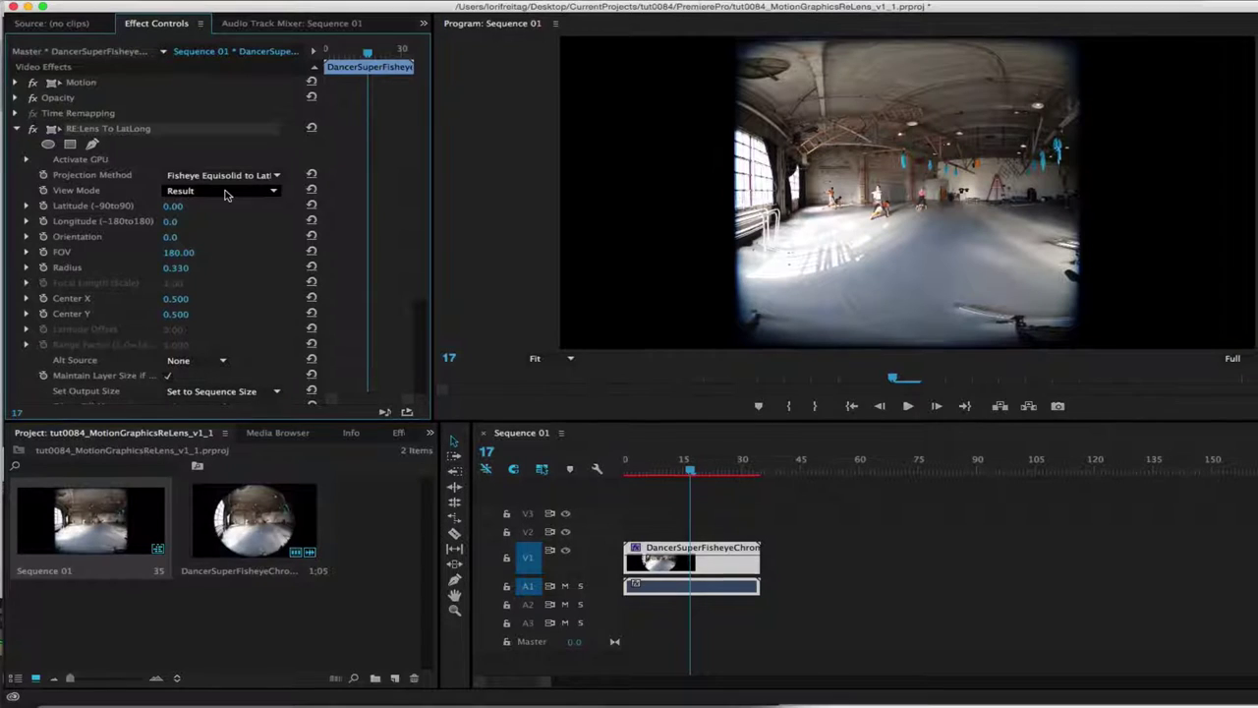
# - Overlay the fisheye circle to verify Radius 0.330 fits, then set View Mode back to Result
pyautogui.click(268, 190)
pyautogui.click(222, 218)
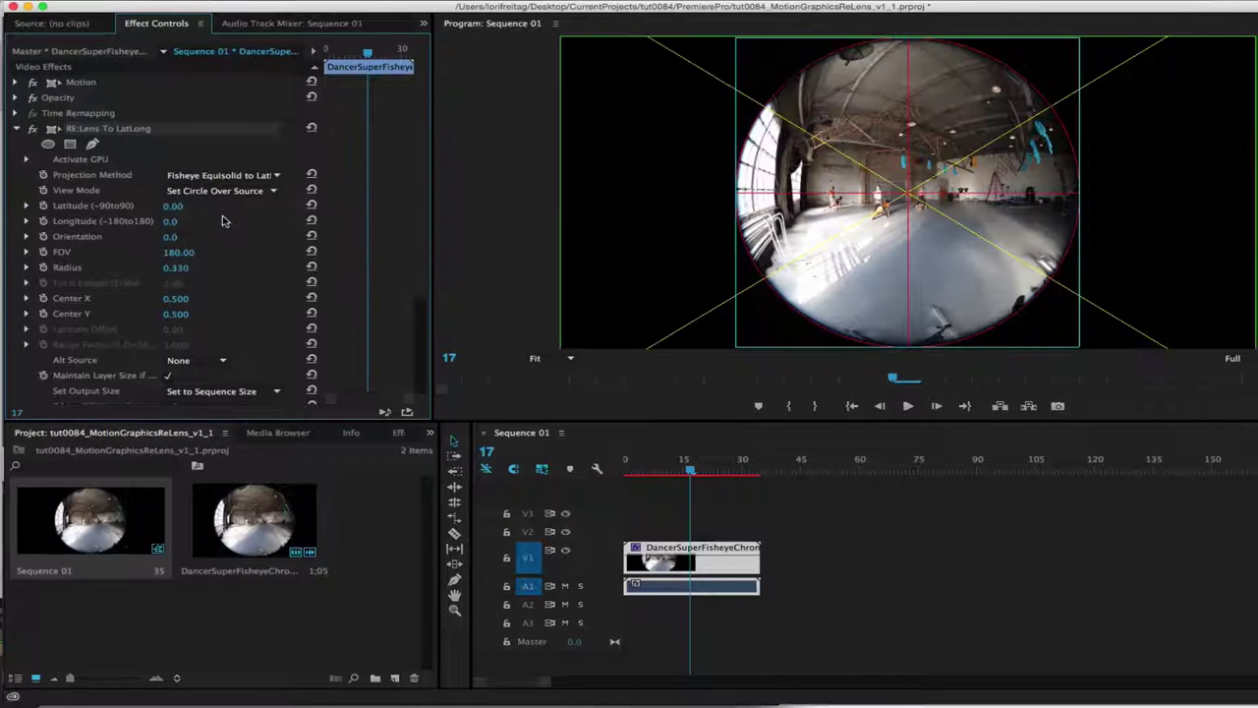
pyautogui.moveTo(185, 275)
pyautogui.mouseDown()
pyautogui.moveTo(231, 274)
pyautogui.moveTo(186, 274)
pyautogui.mouseUp()
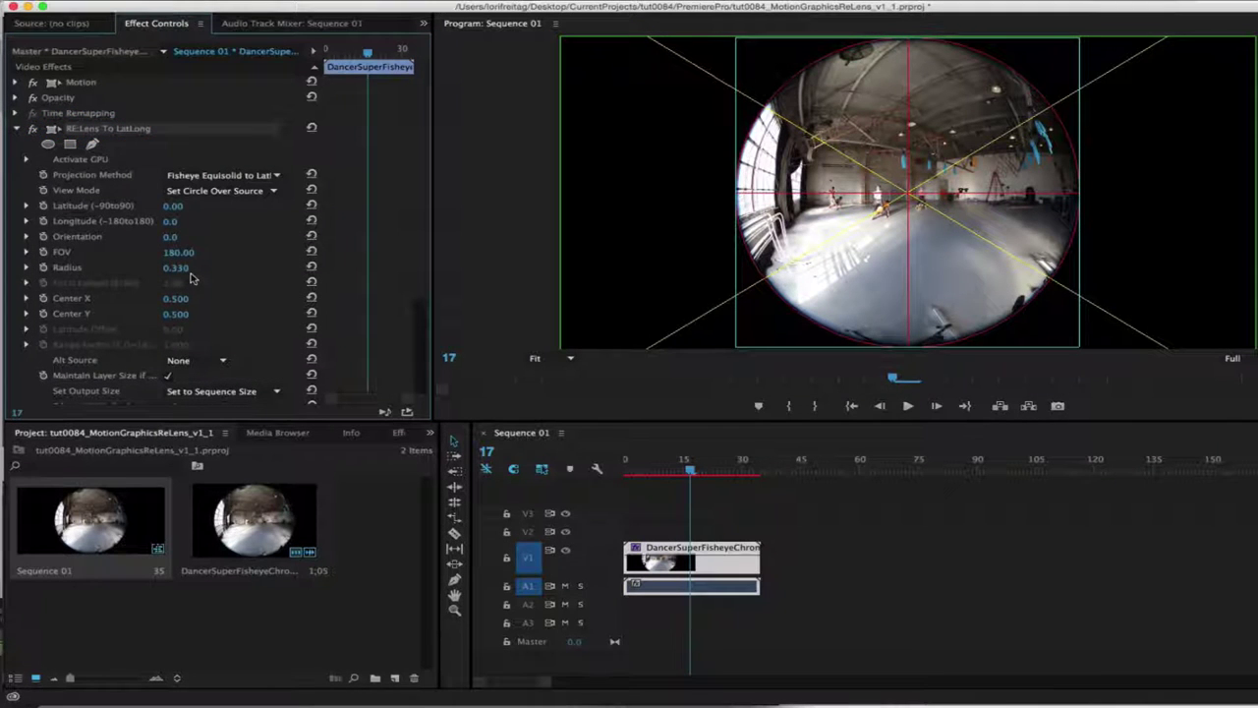
pyautogui.click(231, 190)
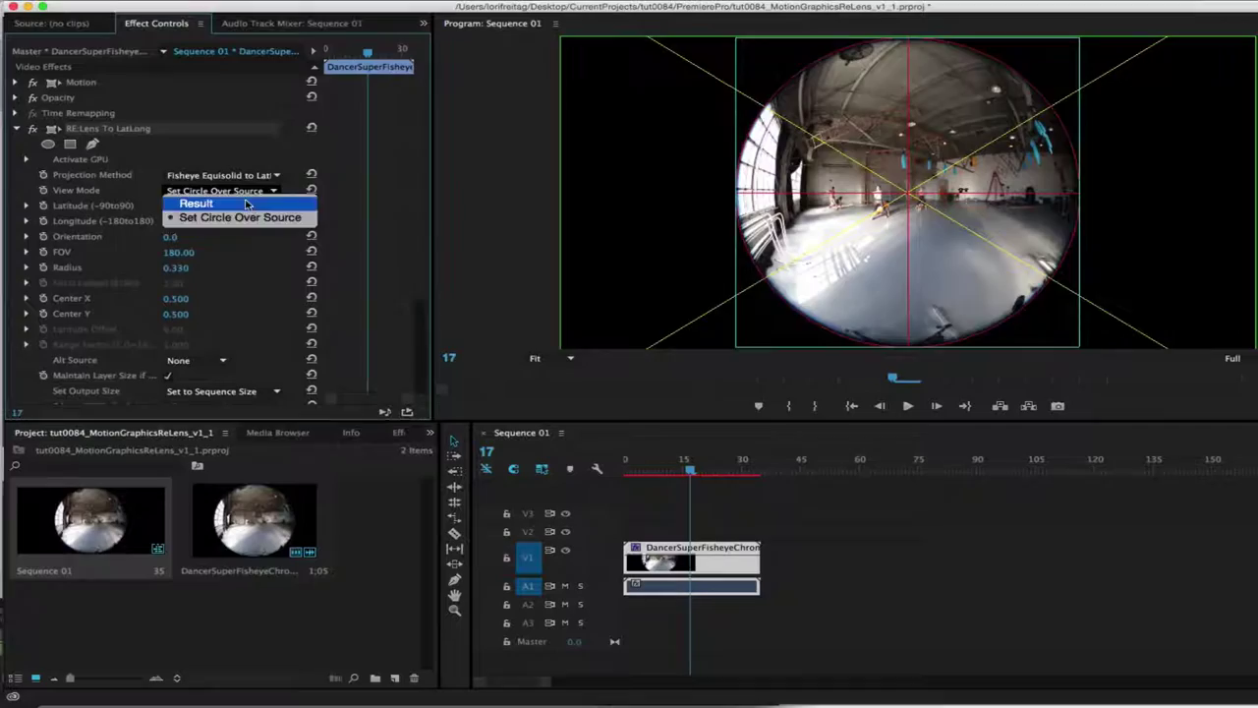
pyautogui.click(252, 203)
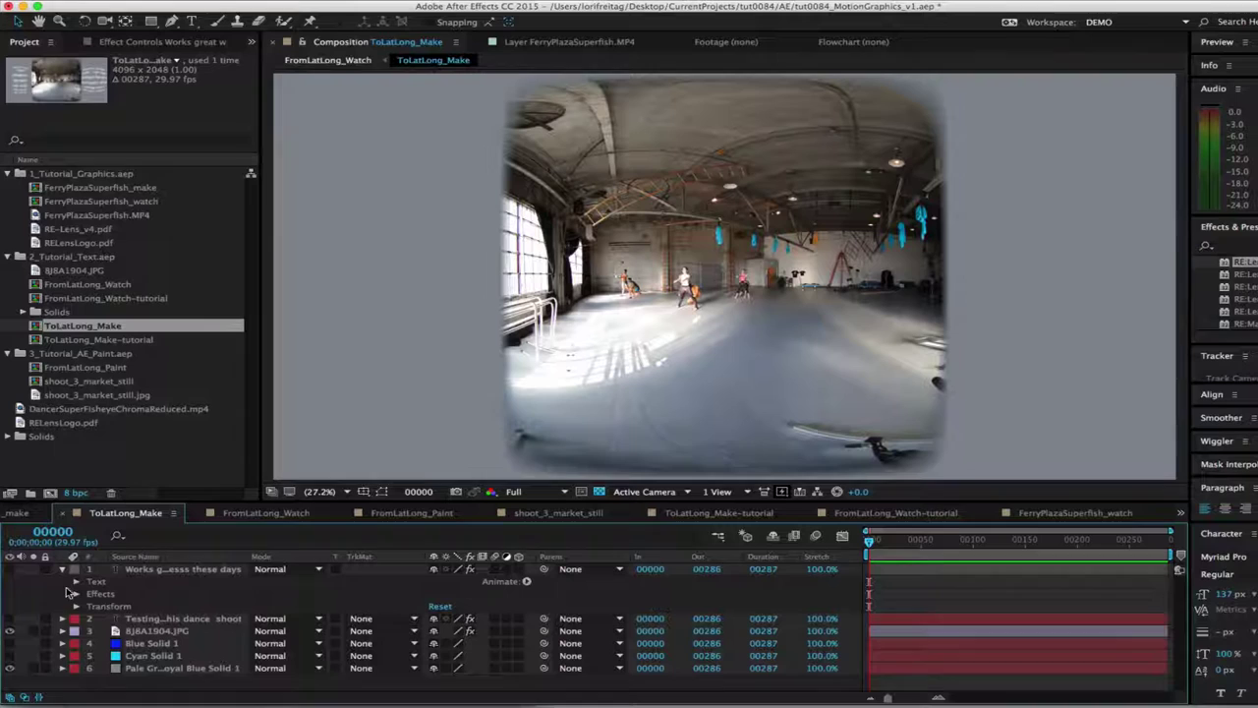
# - Keep the text's Flat (Rectilinear) projection, enable its To LatLong warp, and set Latitude 2.00
pyautogui.click(10, 570)
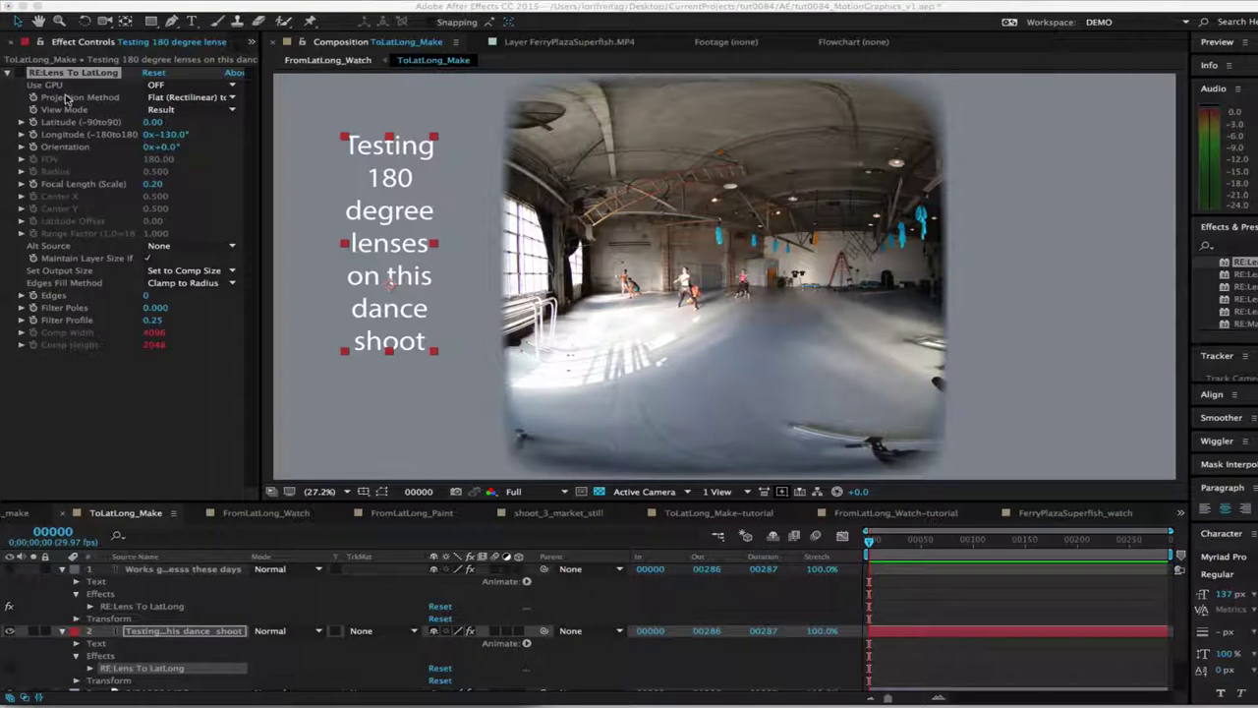
pyautogui.click(184, 102)
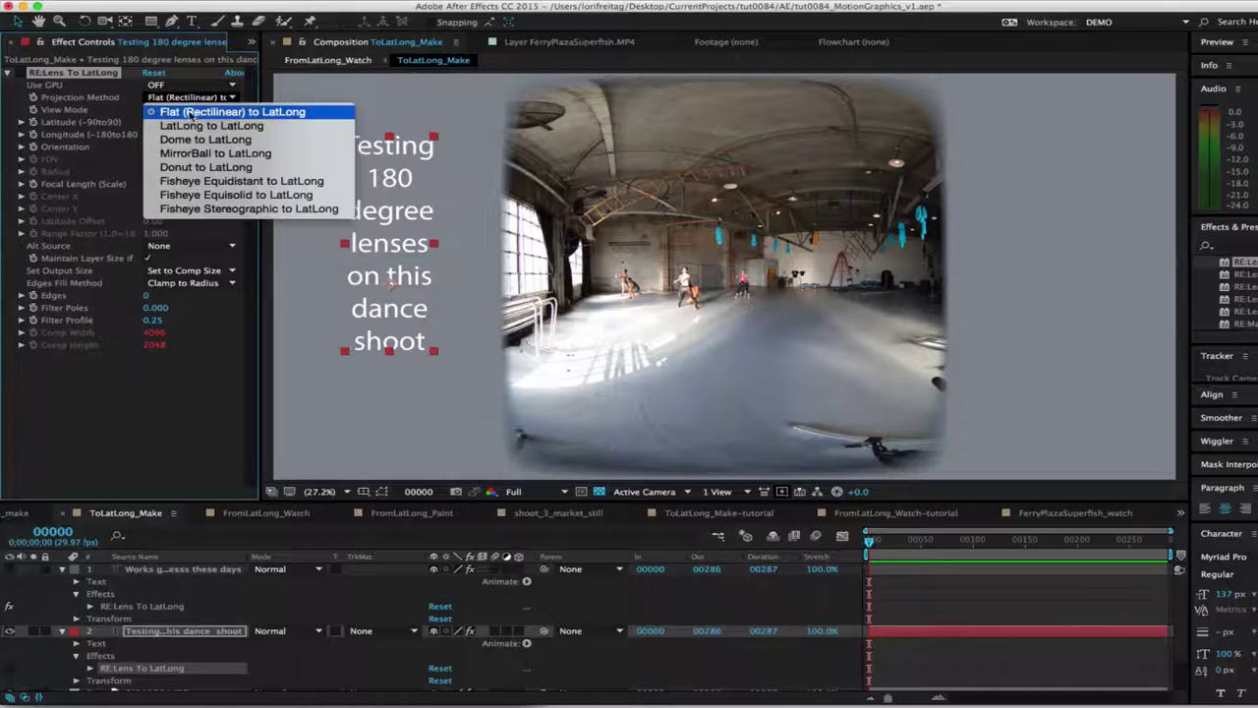
pyautogui.click(192, 112)
pyautogui.click(20, 74)
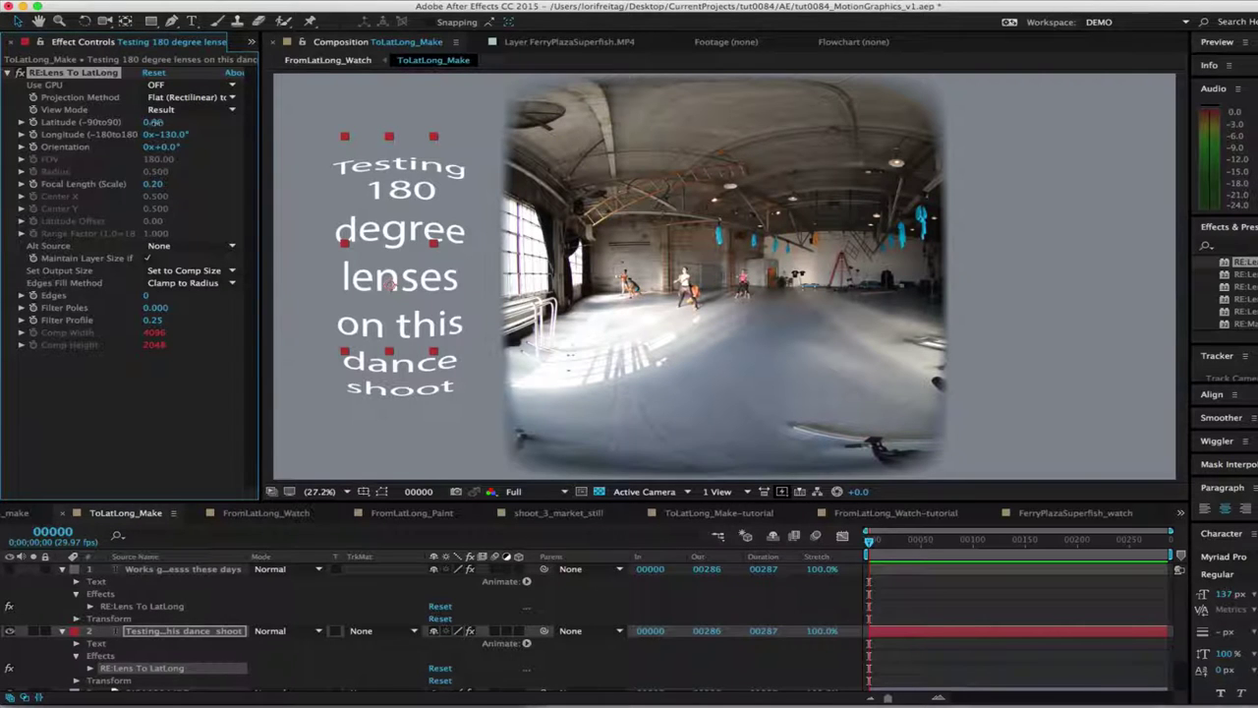
pyautogui.moveTo(162, 122)
pyautogui.mouseDown()
pyautogui.moveTo(139, 122)
pyautogui.moveTo(171, 133)
pyautogui.mouseUp()
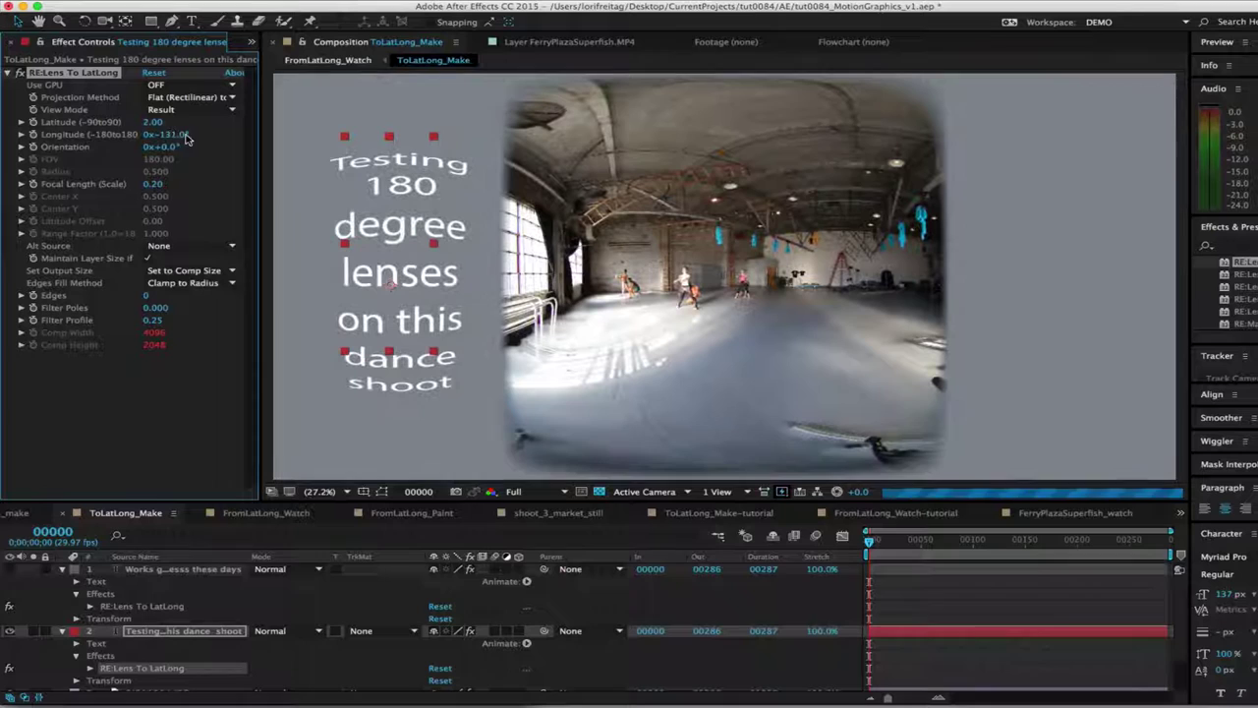
# - Nest the ToLatLong_Make comp in a new composition
pyautogui.click(252, 41)
pyautogui.click(273, 49)
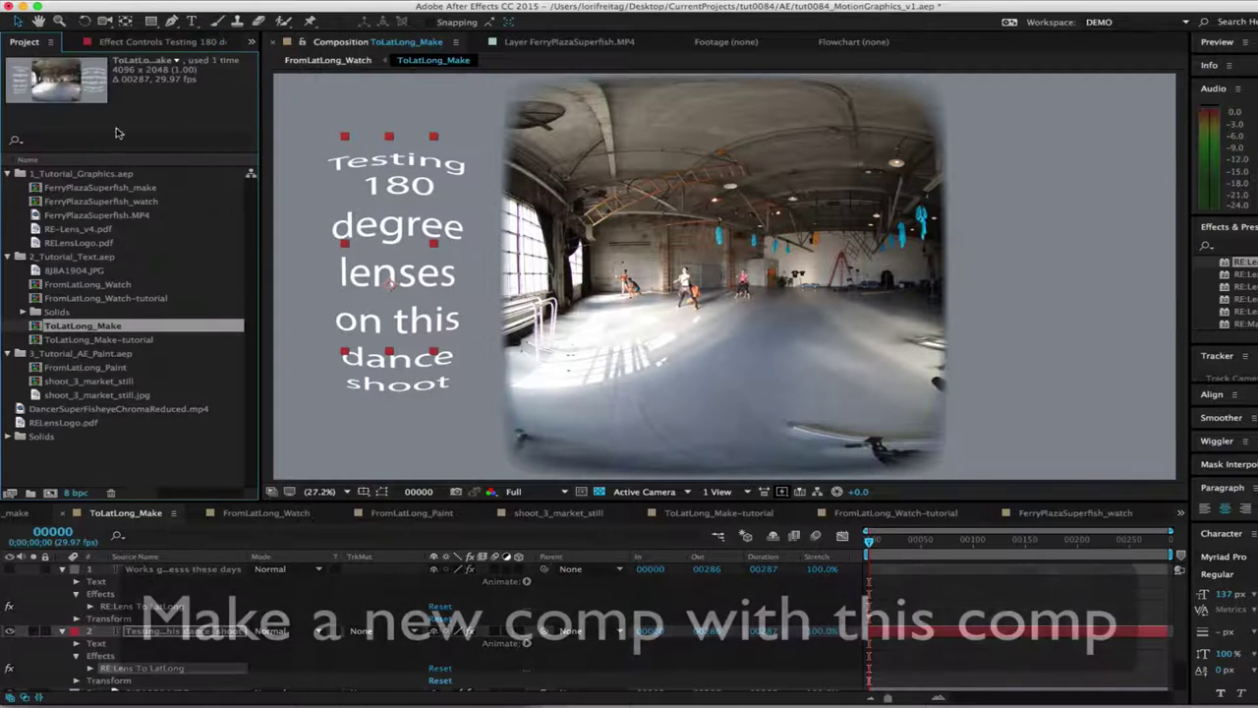
pyautogui.moveTo(84, 332); pyautogui.dragTo(54, 494)
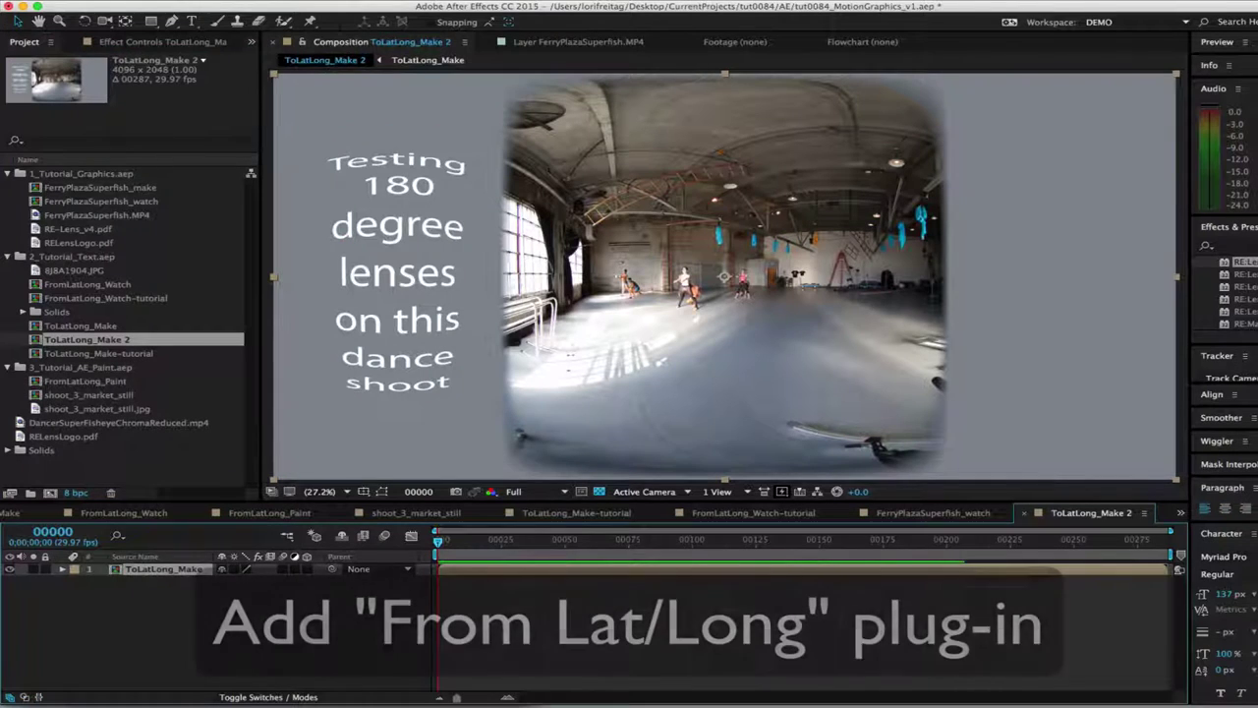
# - Apply RE:Lens From LatLong to the nested layer and aim the view at the 'degree lenses' text
pyautogui.keyDown('super'); pyautogui.click(116, 342); pyautogui.keyUp('super')
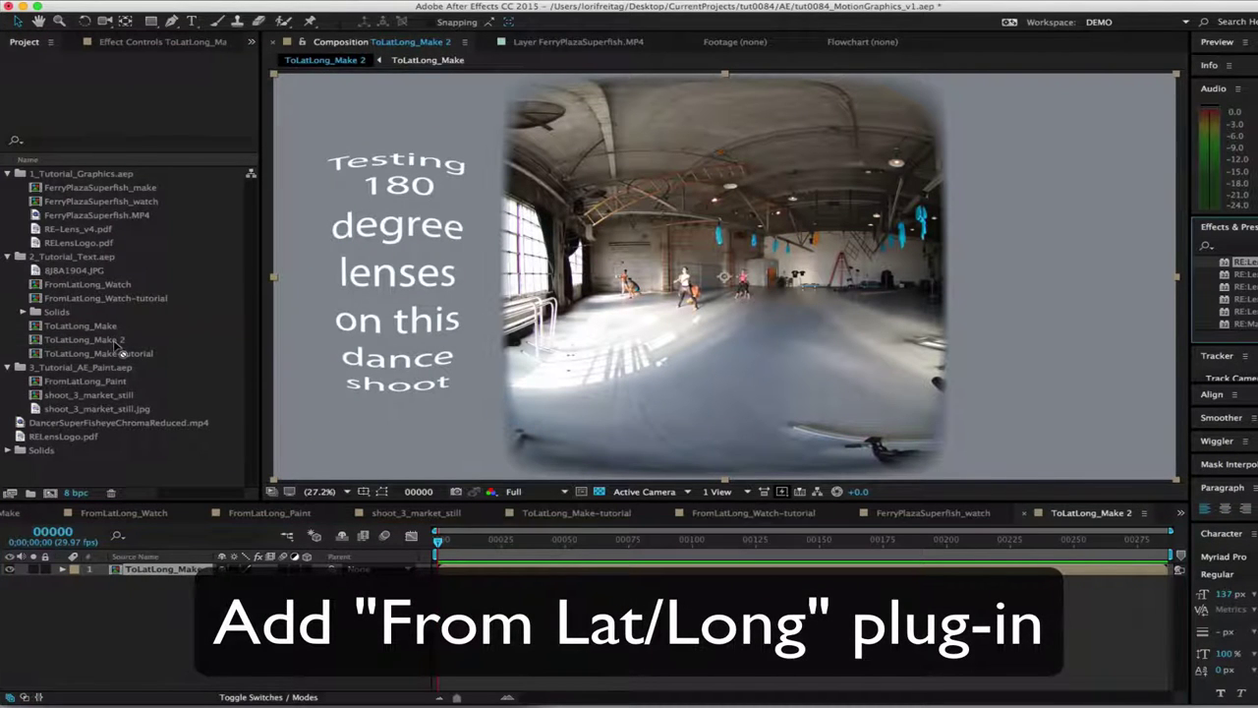
pyautogui.press('super+alt+shift+e')
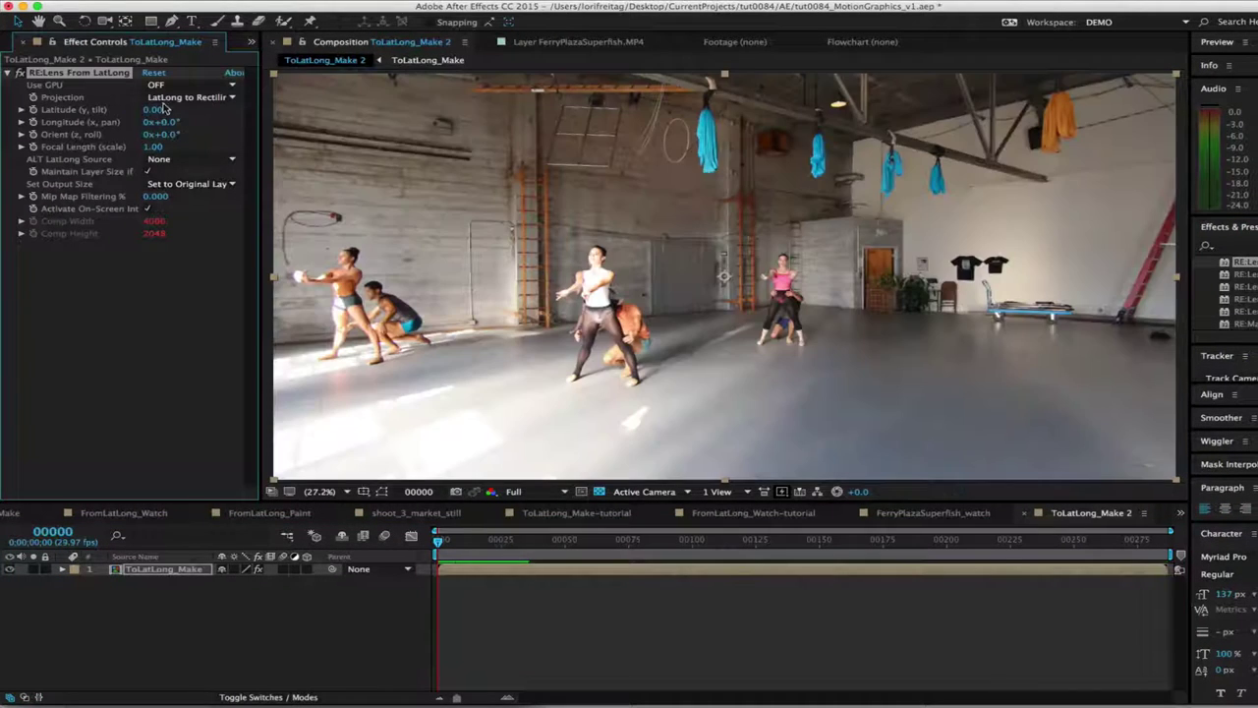
pyautogui.moveTo(922, 317); pyautogui.dragTo(877, 291)
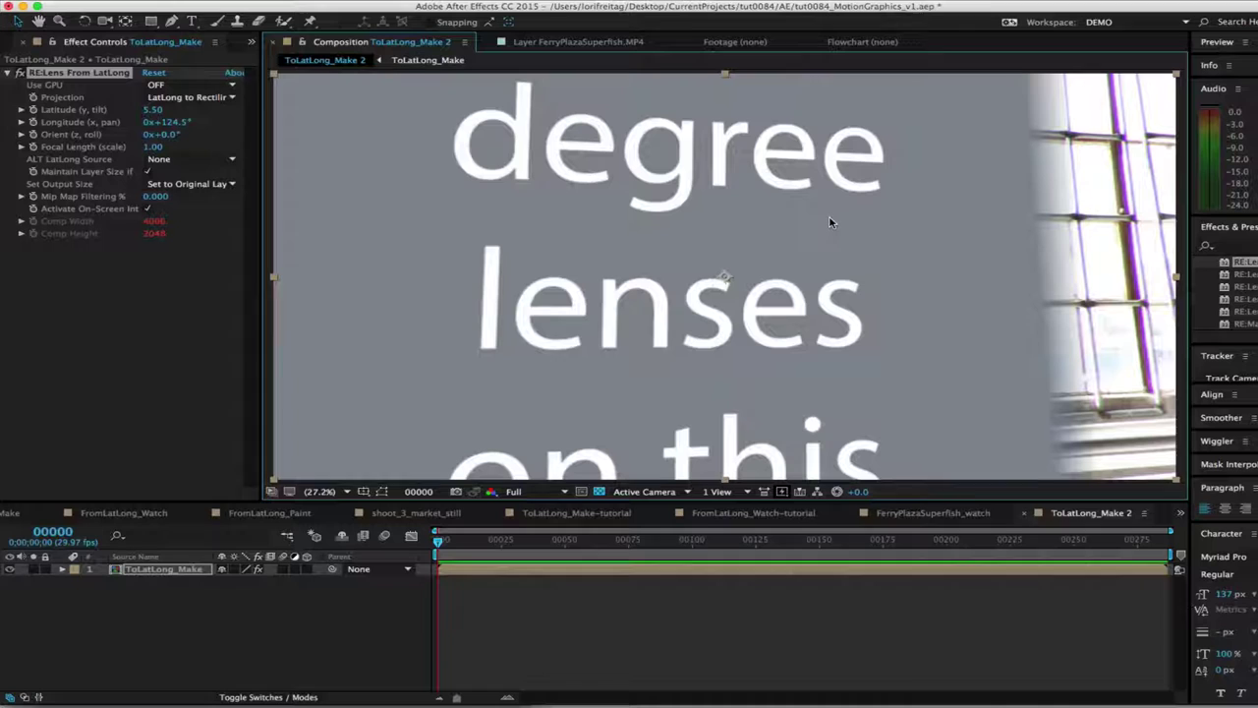
pyautogui.click(245, 0)
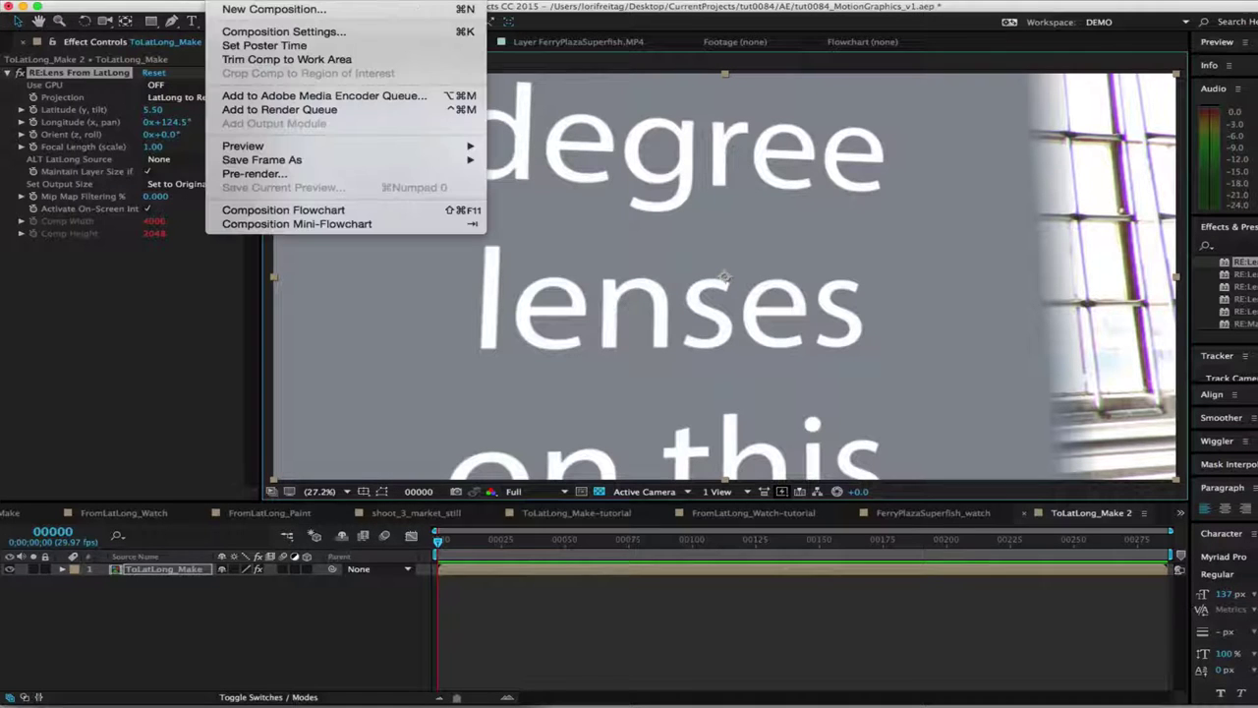
pyautogui.click(245, 26)
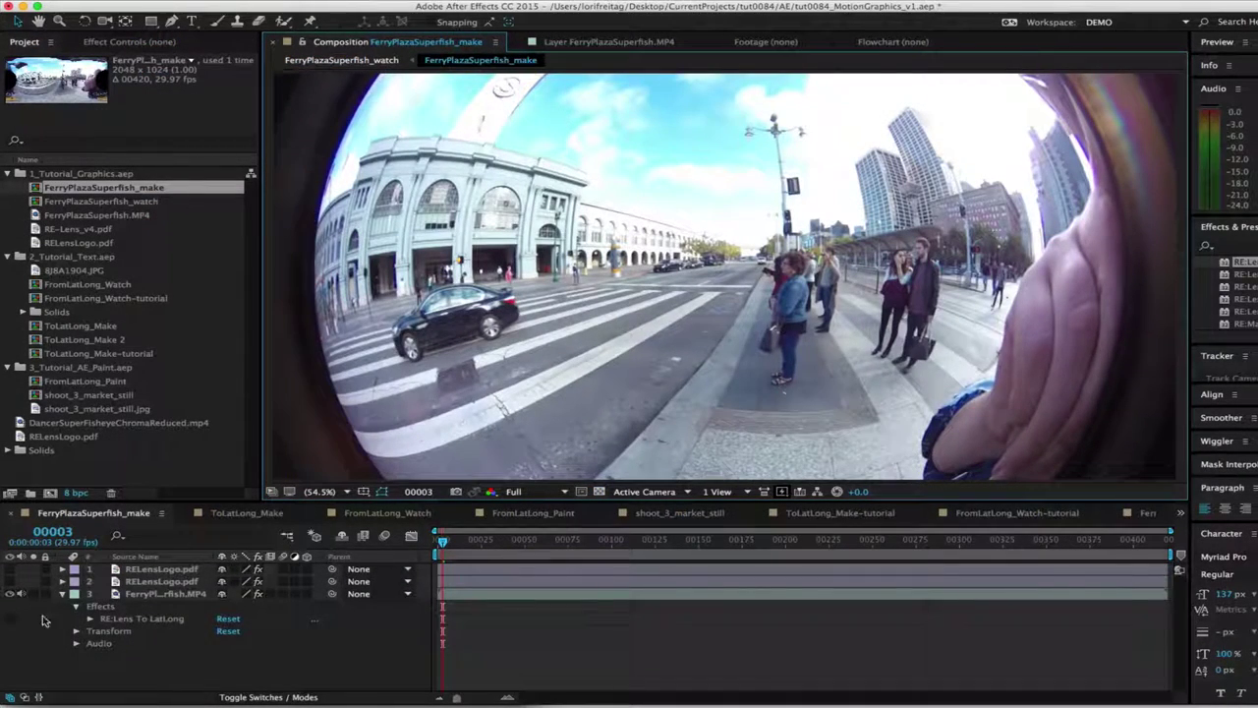
# - Enable To LatLong with Fisheye Equisolid projection and check the radius with Circle Over Source
pyautogui.click(12, 618)
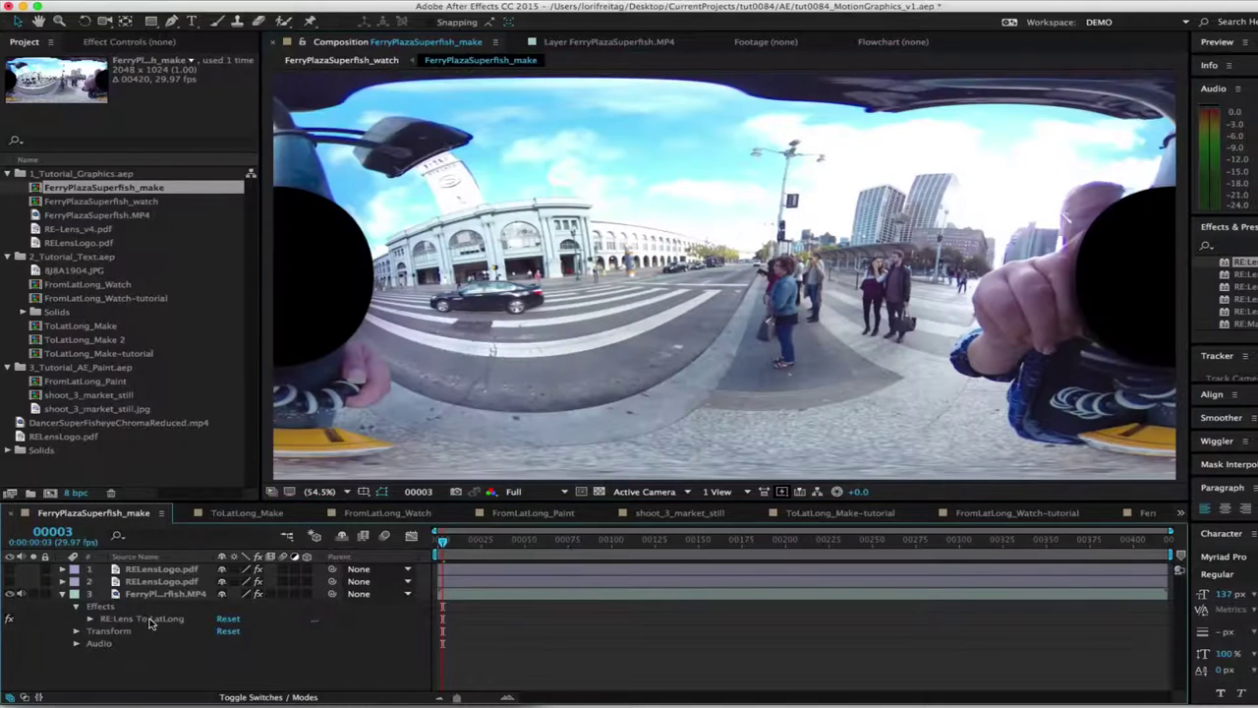
pyautogui.click(149, 619)
pyautogui.click(202, 99)
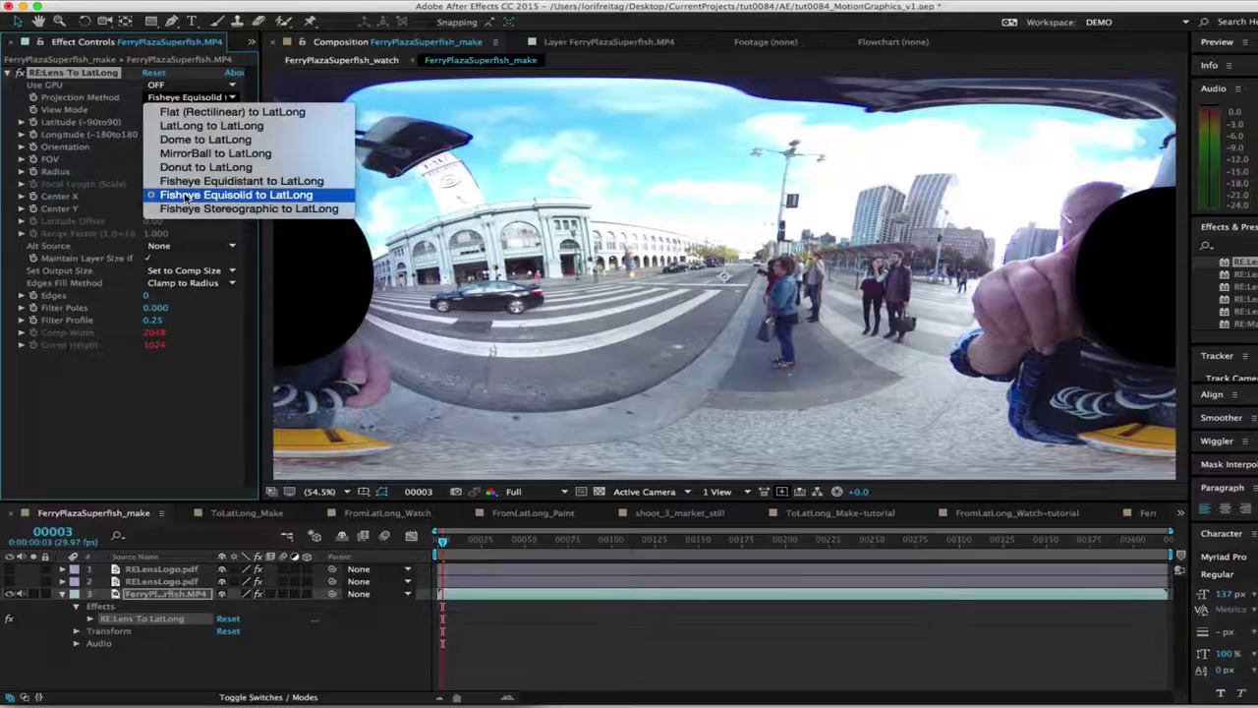
pyautogui.click(184, 196)
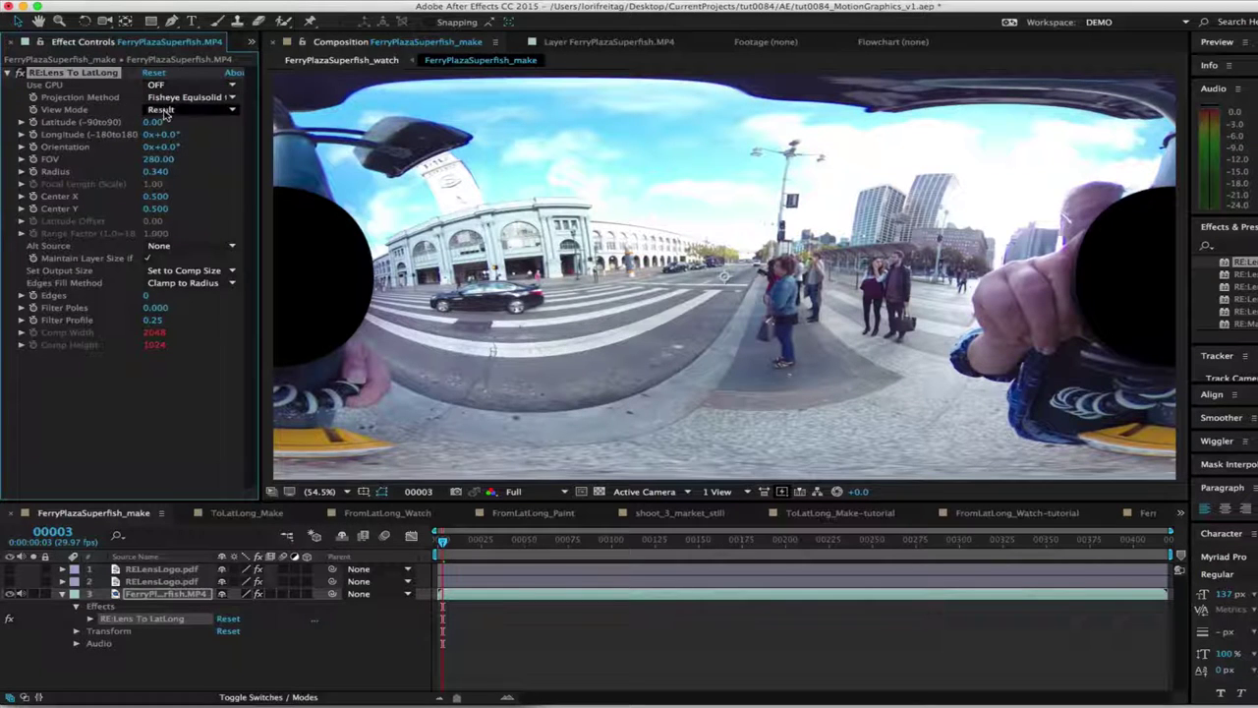
pyautogui.click(164, 113)
pyautogui.click(169, 150)
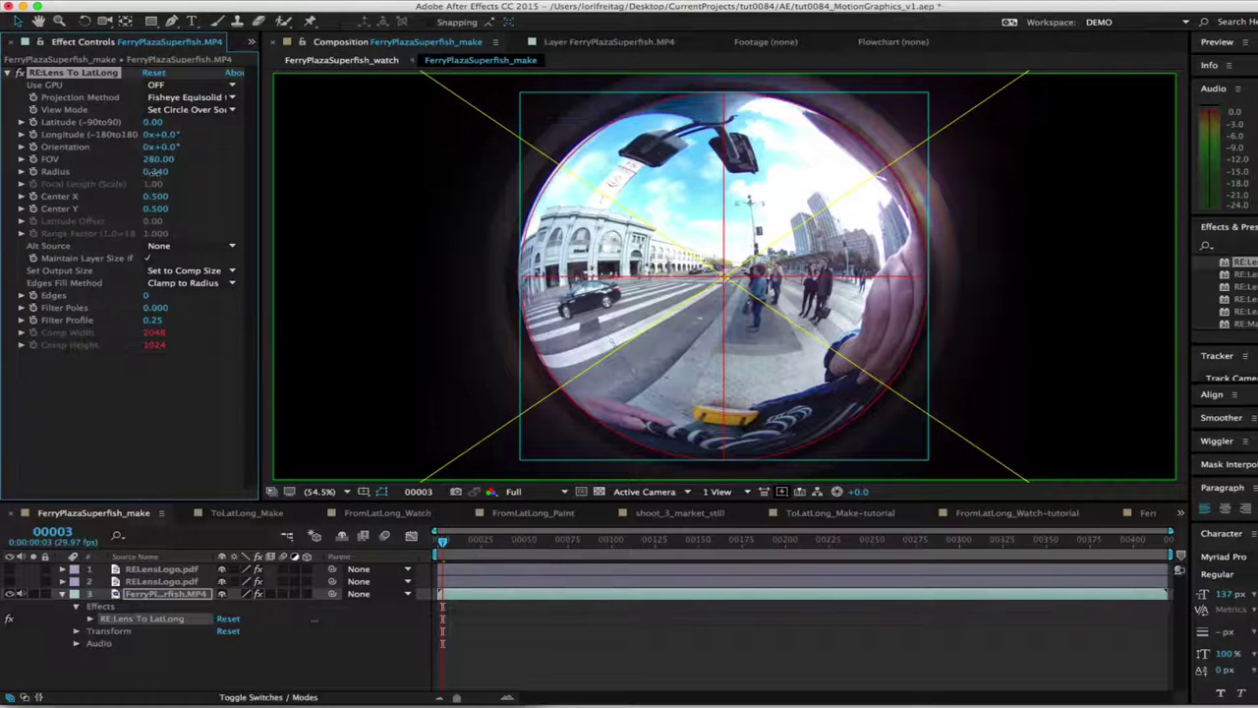
pyautogui.click(150, 171)
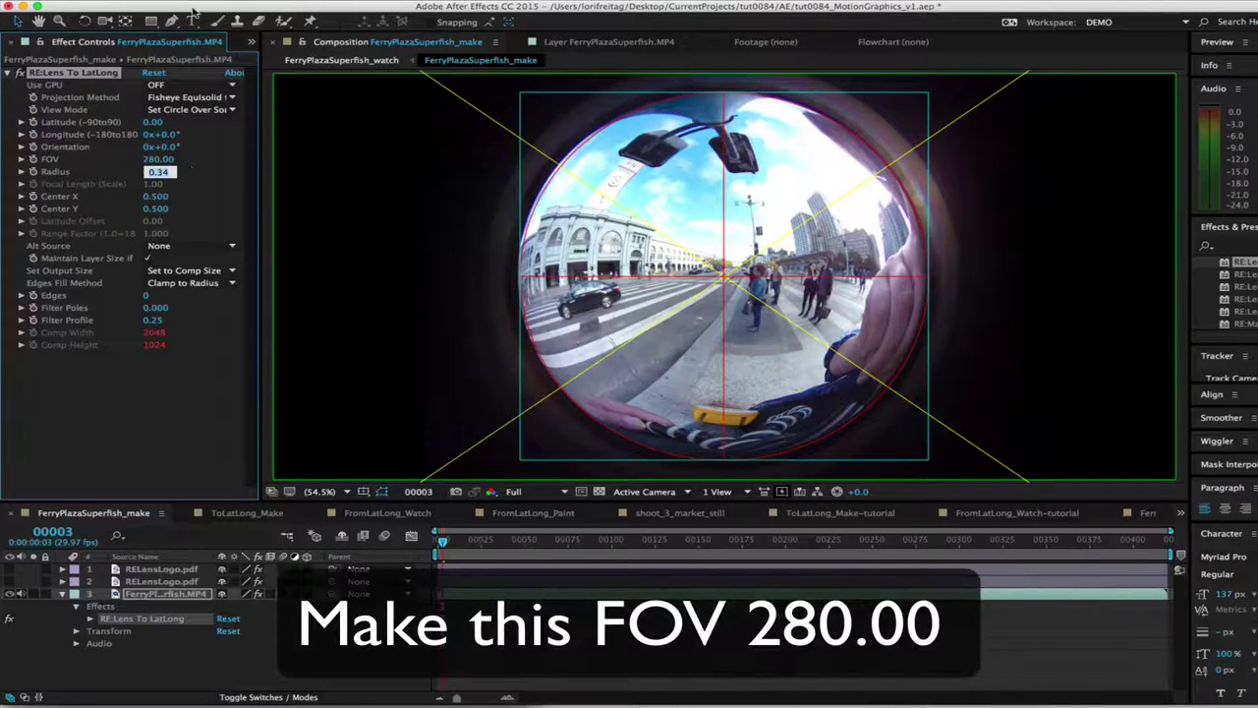
pyautogui.press('Return')
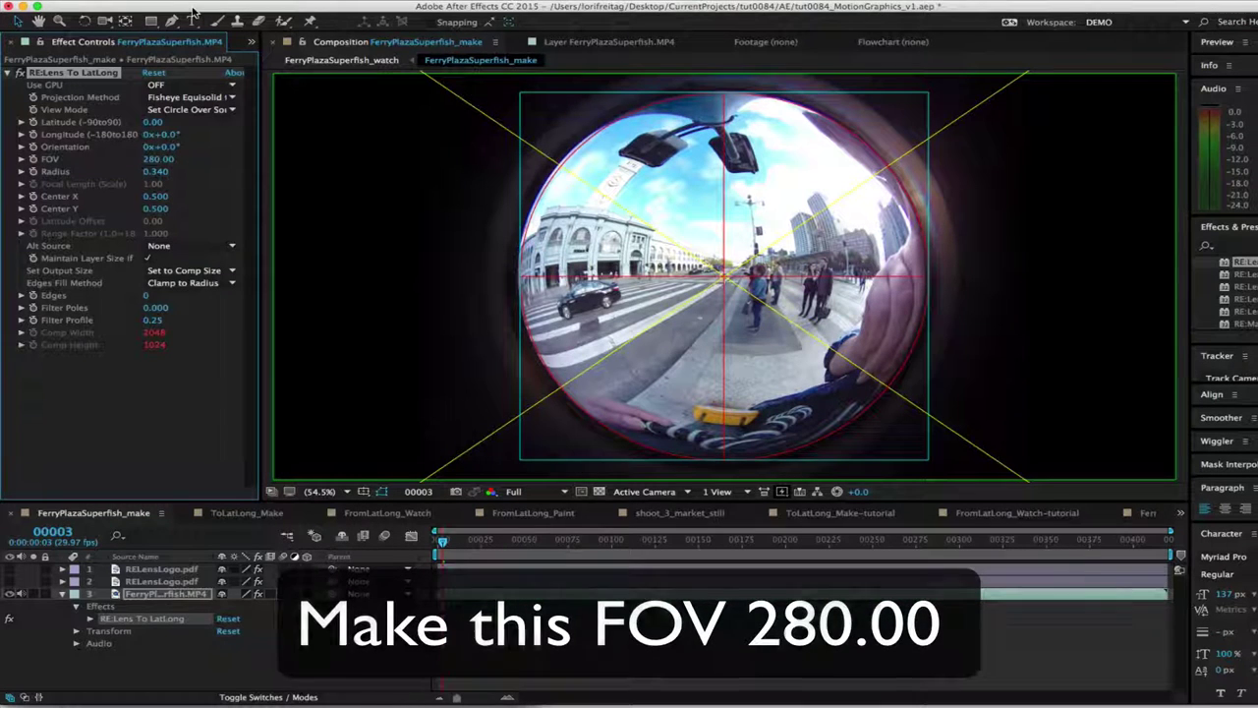
# - Set FOV to 280, keep output at comp size, and return View Mode to Result
pyautogui.click(174, 157)
pyautogui.click(187, 270)
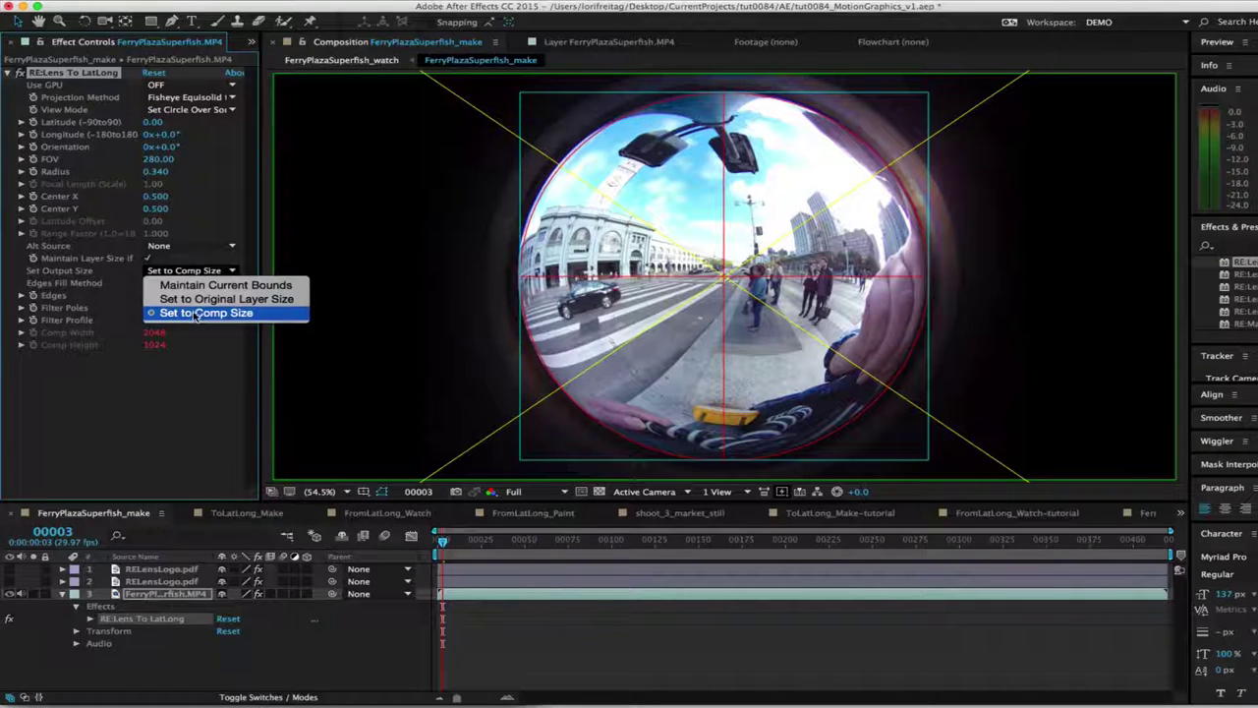
pyautogui.click(194, 313)
pyautogui.click(190, 109)
pyautogui.click(167, 116)
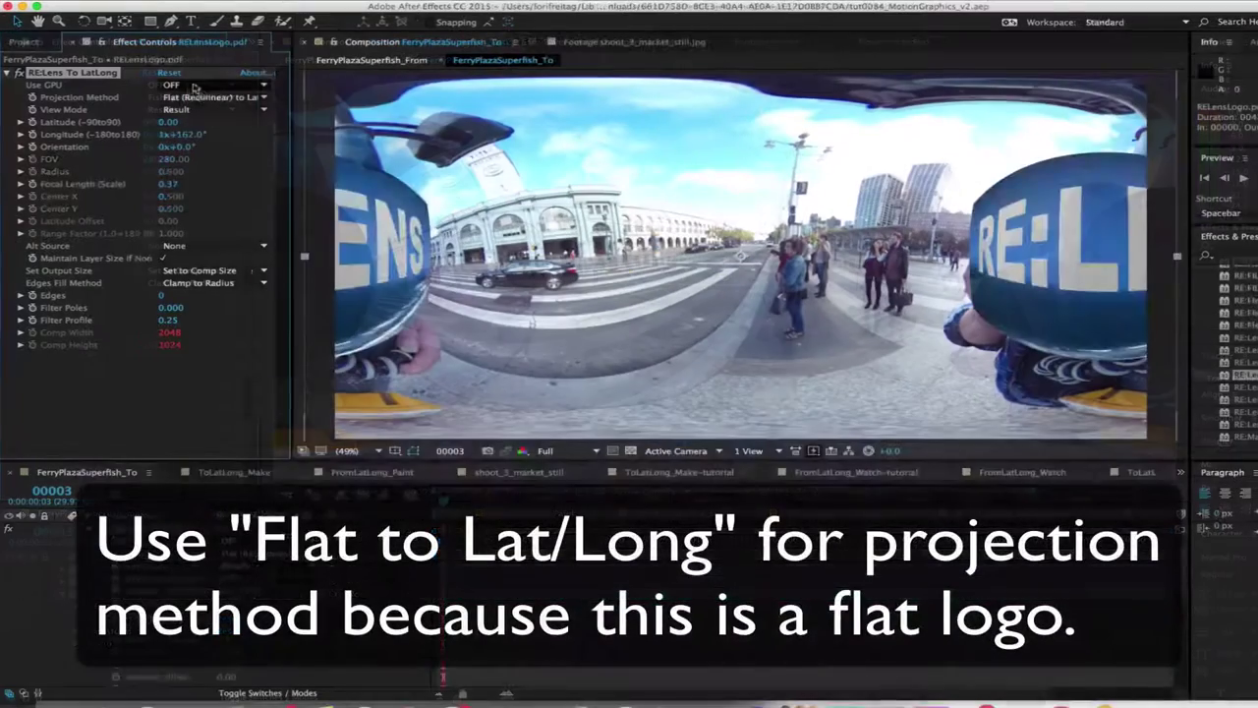
# - Keep the logo's Flat (Rectilinear) projection at comp size and turn Longitude to 1x+170.0°
pyautogui.click(207, 98)
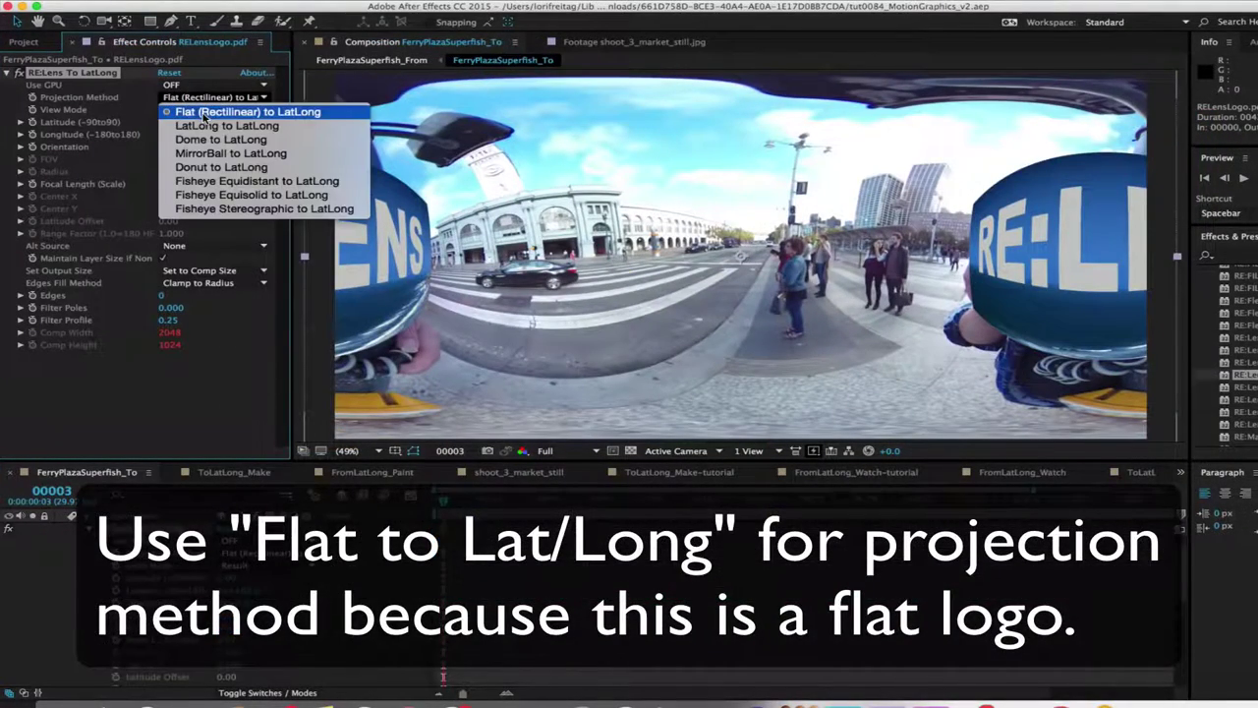
pyautogui.click(197, 112)
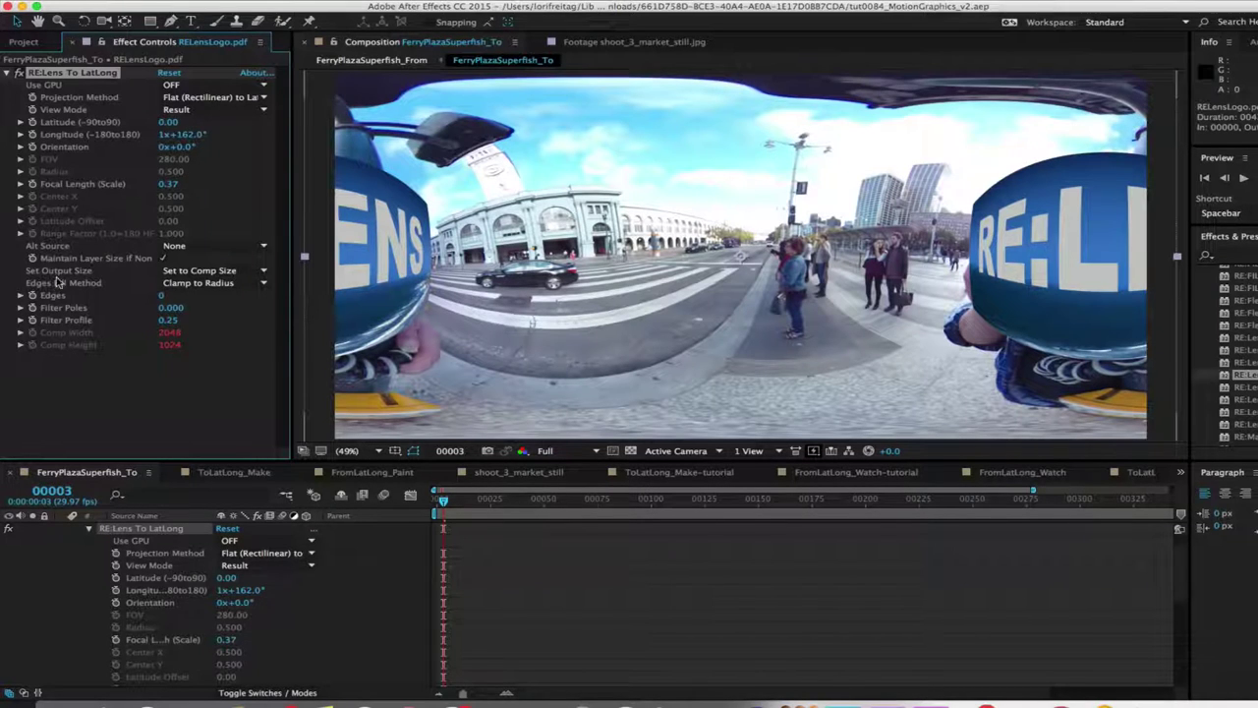
pyautogui.click(197, 273)
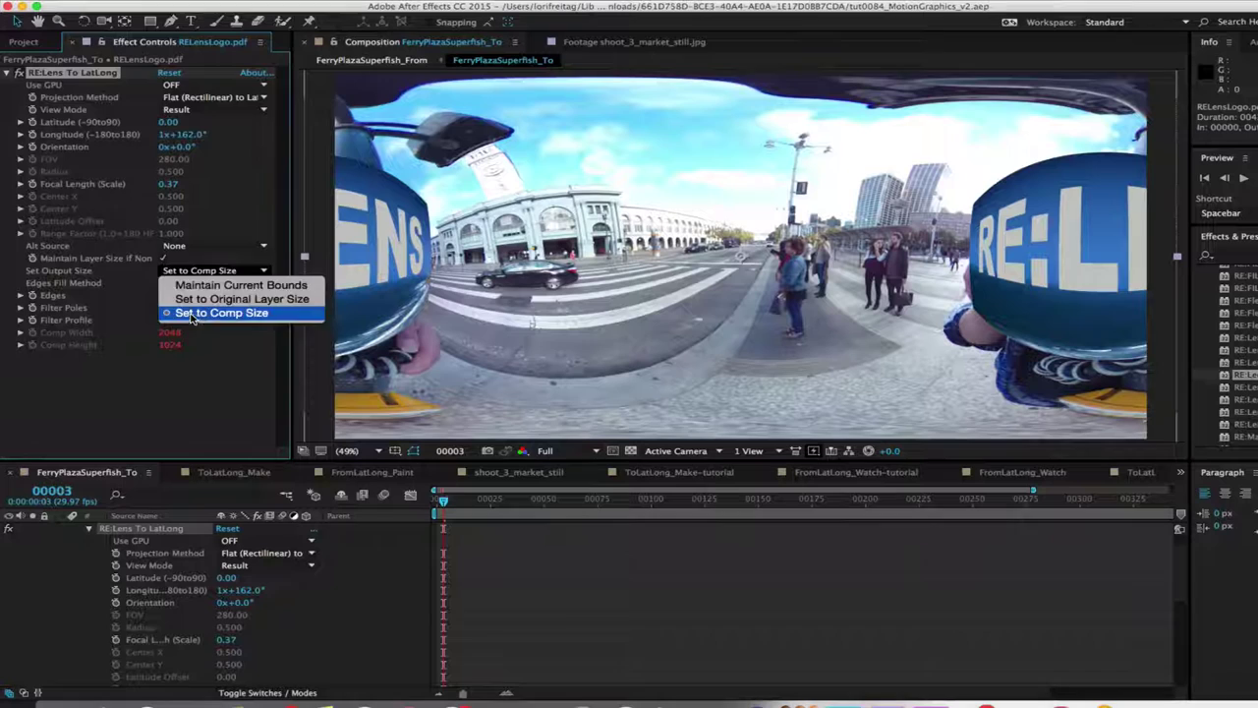
pyautogui.click(193, 314)
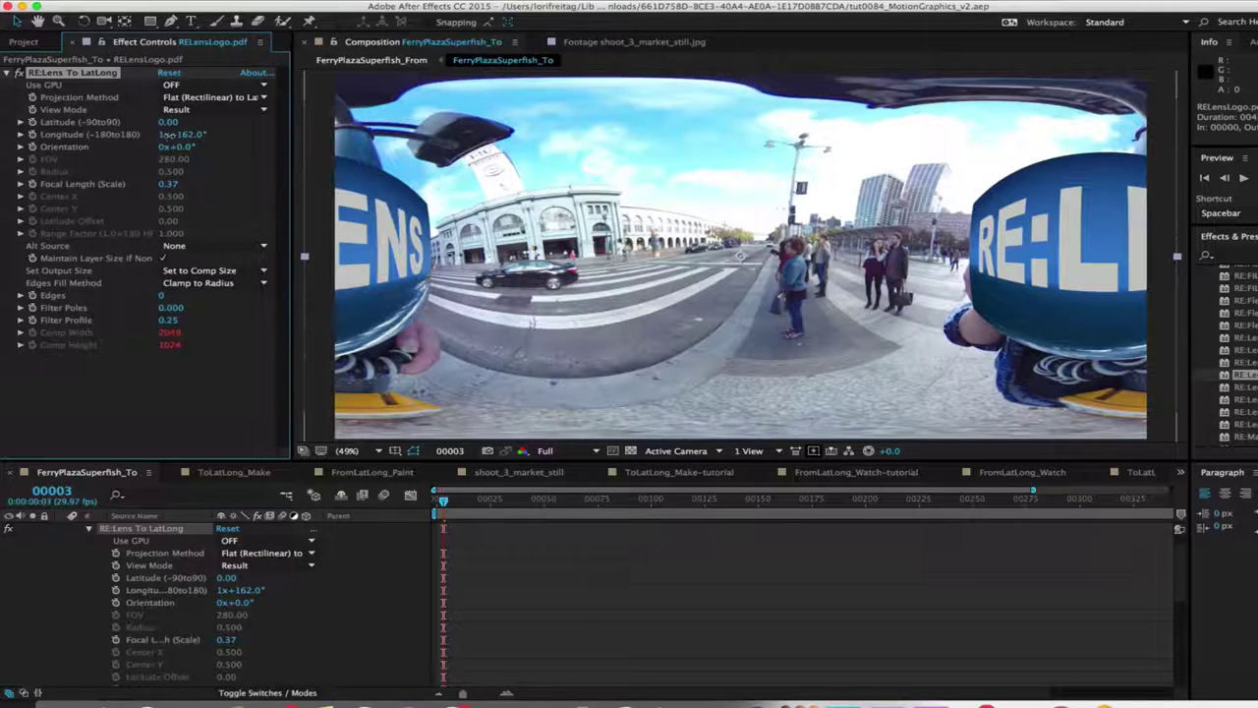
pyautogui.moveTo(169, 135); pyautogui.dragTo(175, 135)
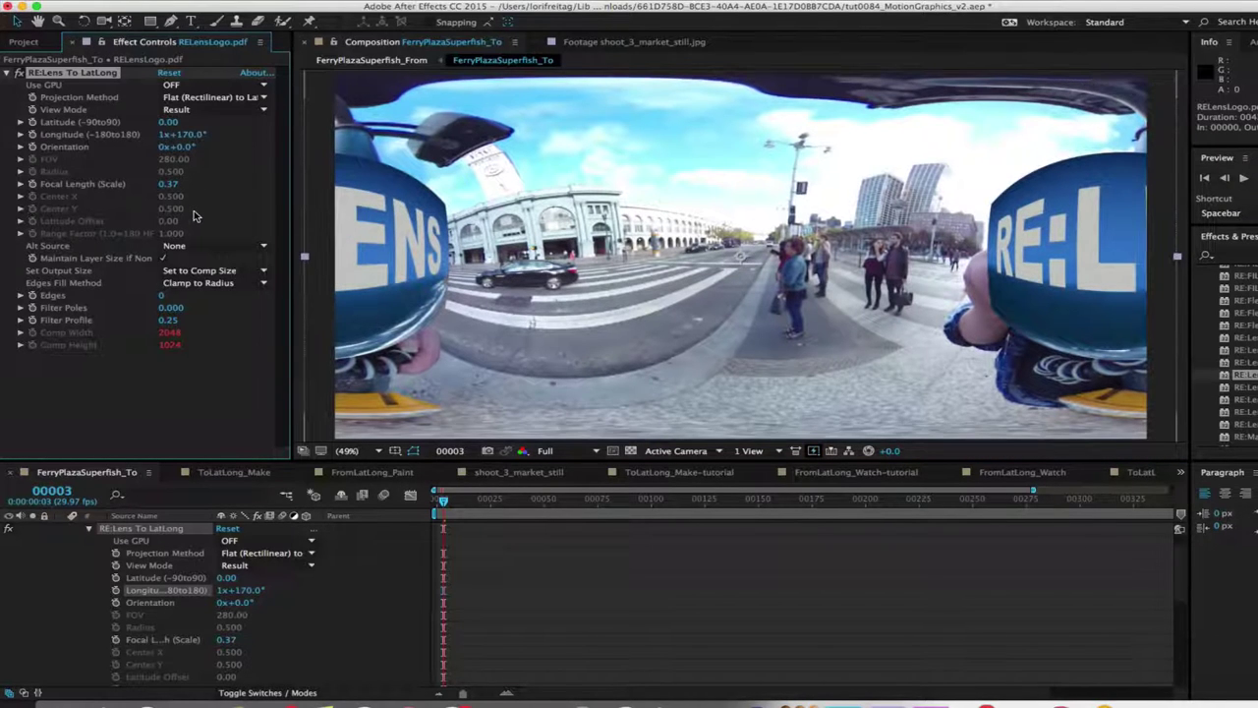
# - Open the FerryPlazaSuperfish_From comp and pan its flat dewarped view along the street
pyautogui.click(25, 42)
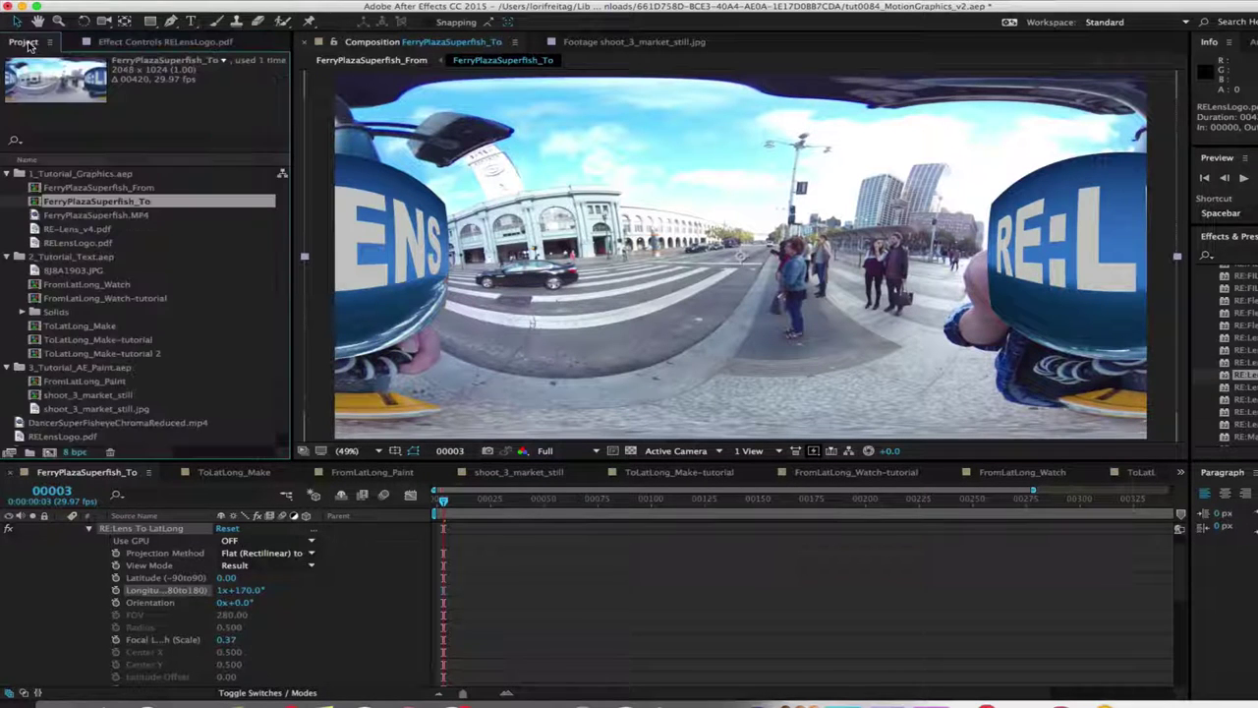
pyautogui.doubleClick(126, 188)
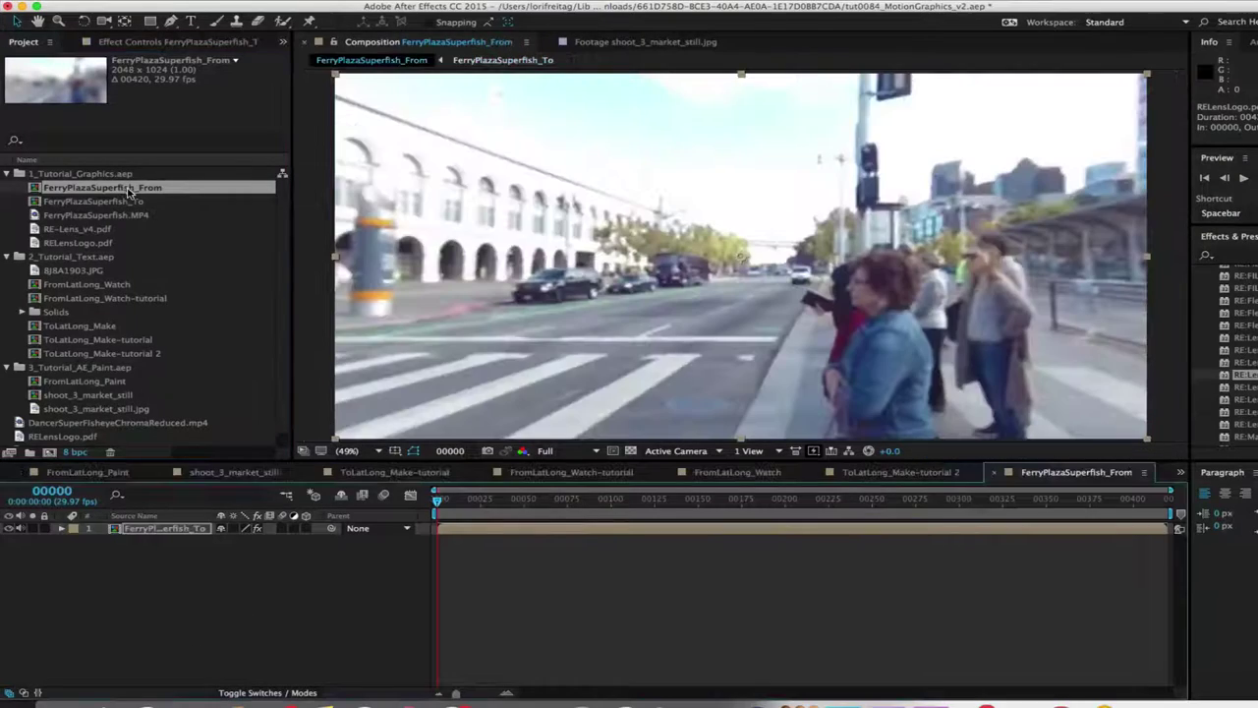
pyautogui.moveTo(887, 313); pyautogui.dragTo(716, 291)
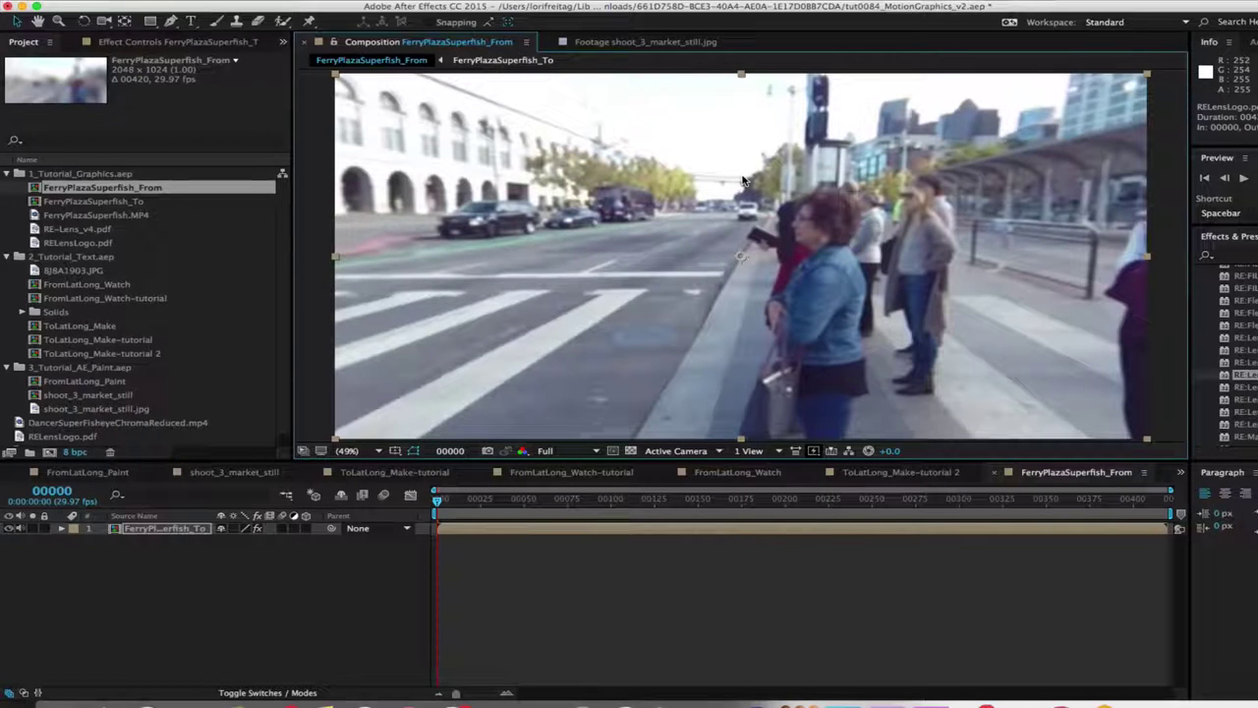
# - In FerryPlazaSuperfish_To, nudge the logo's longitude and raise its latitude to 4.00
pyautogui.doubleClick(69, 202)
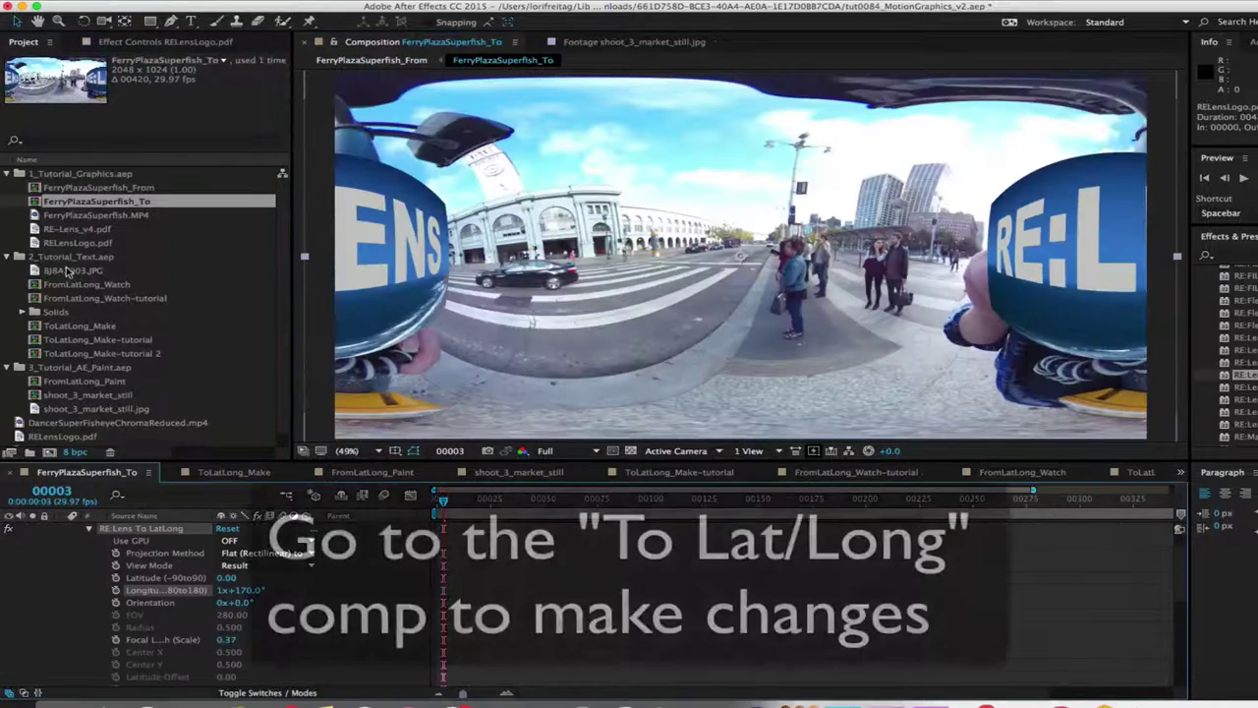
pyautogui.doubleClick(142, 531)
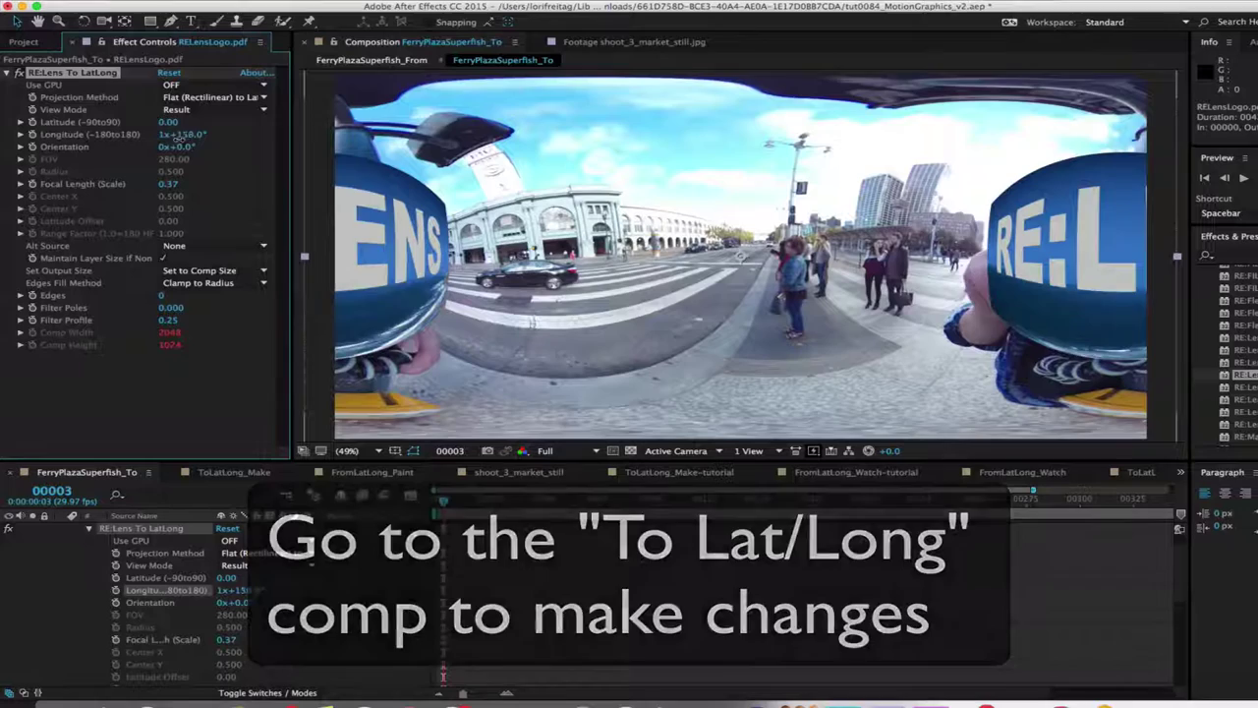
pyautogui.moveTo(182, 134); pyautogui.dragTo(185, 144)
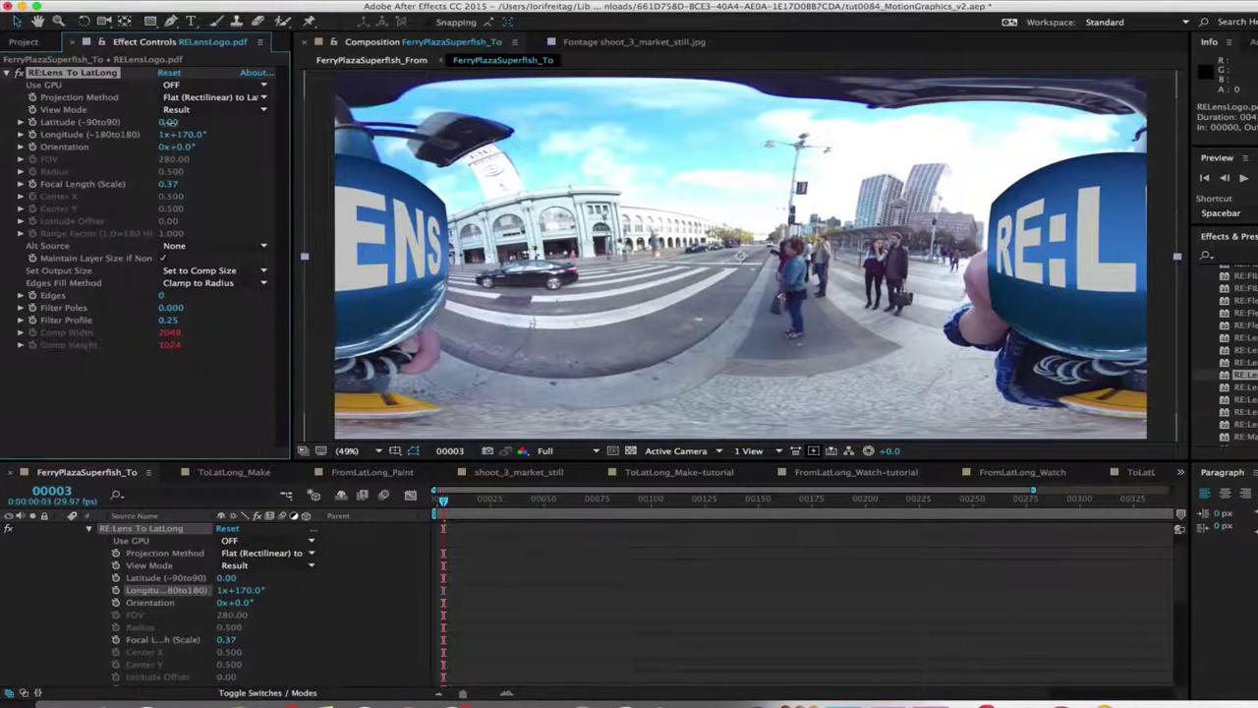
pyautogui.moveTo(169, 122); pyautogui.dragTo(172, 182)
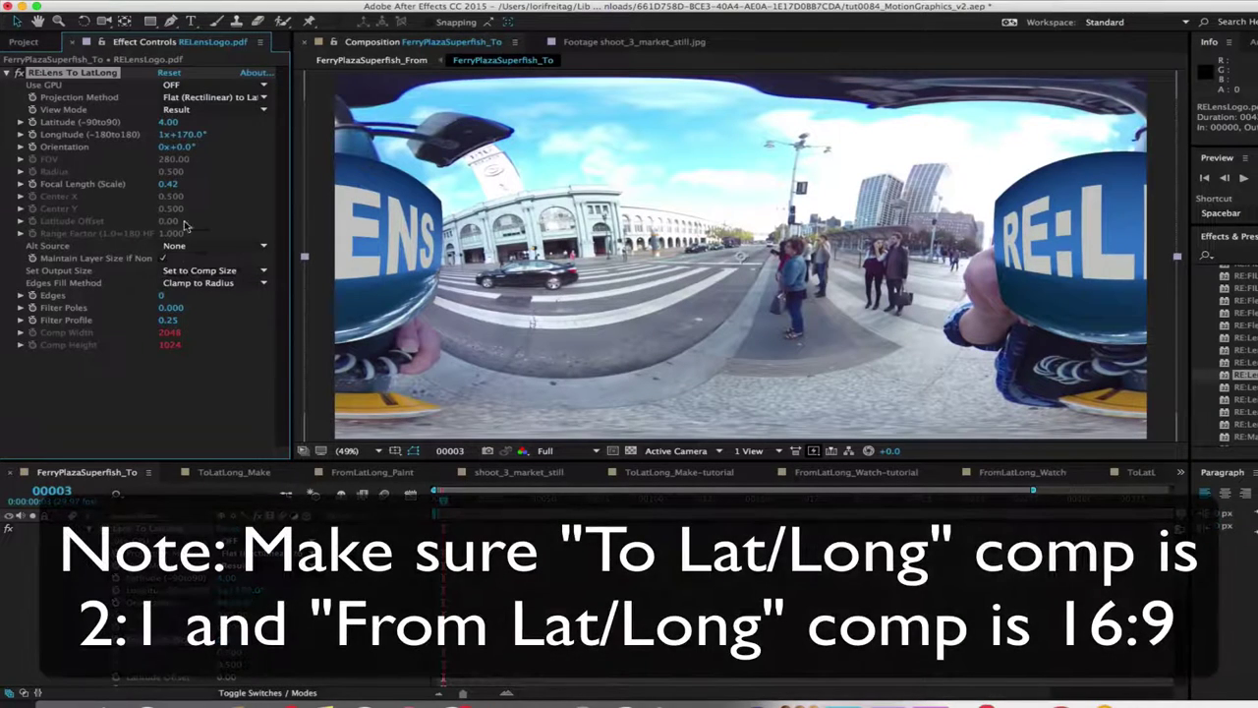
# - Check the From comp's size and set RE:Lens To LatLong Output Size to Set to Comp Size
pyautogui.click(25, 43)
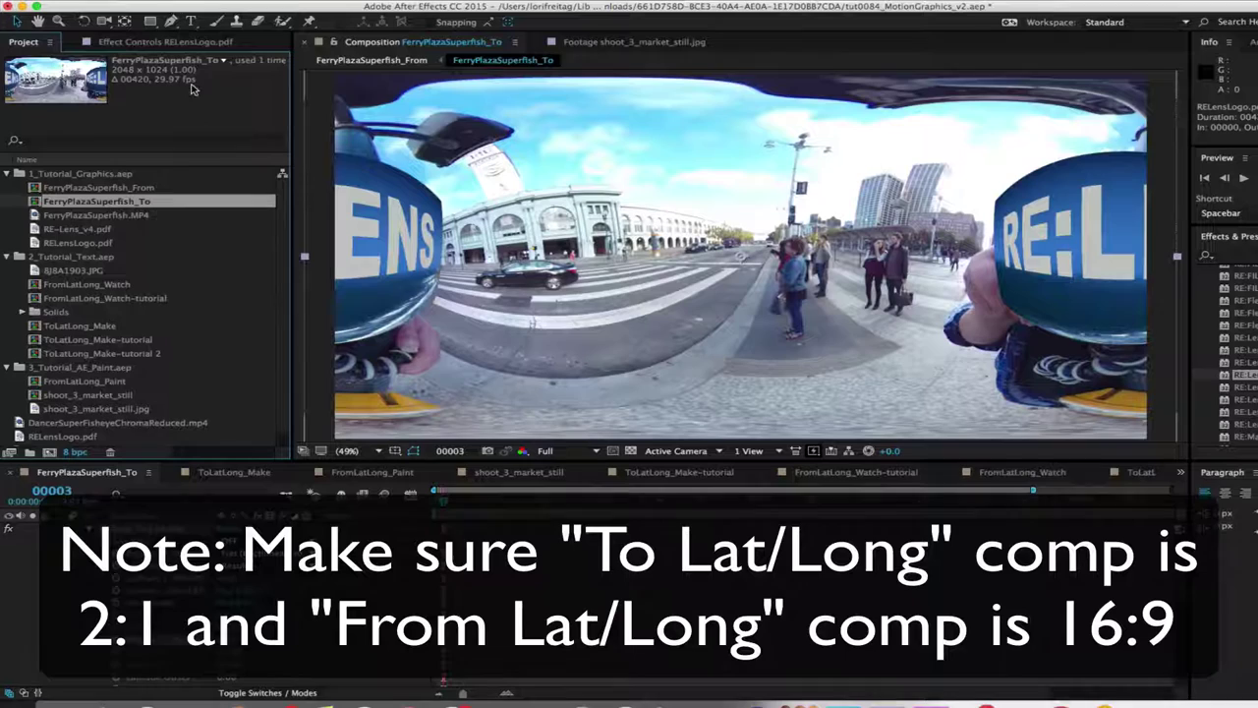
pyautogui.click(140, 188)
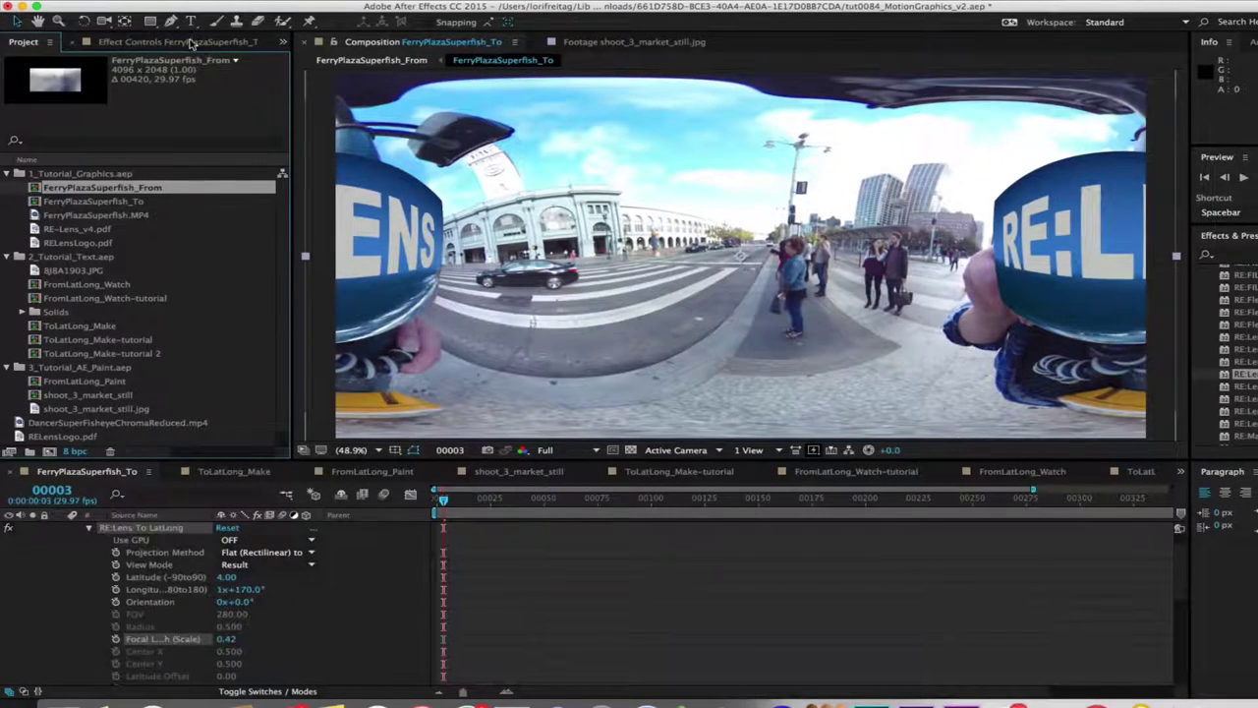
pyautogui.click(149, 42)
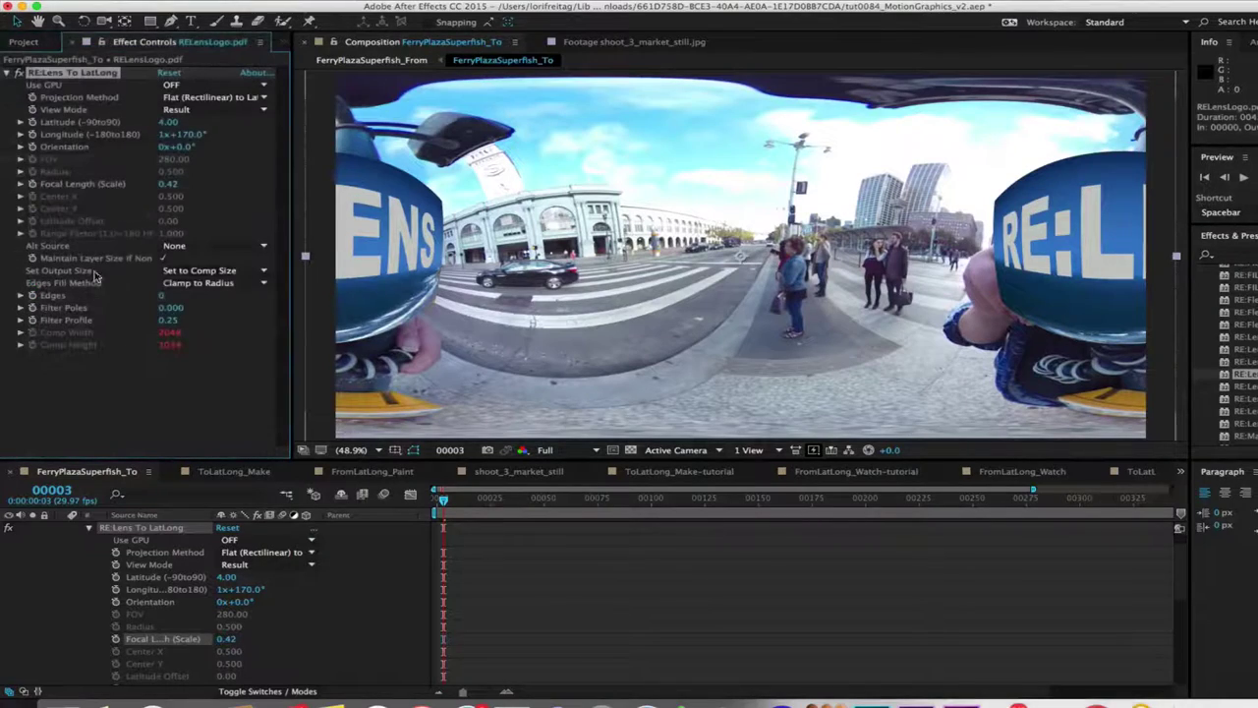
pyautogui.click(199, 271)
pyautogui.click(199, 295)
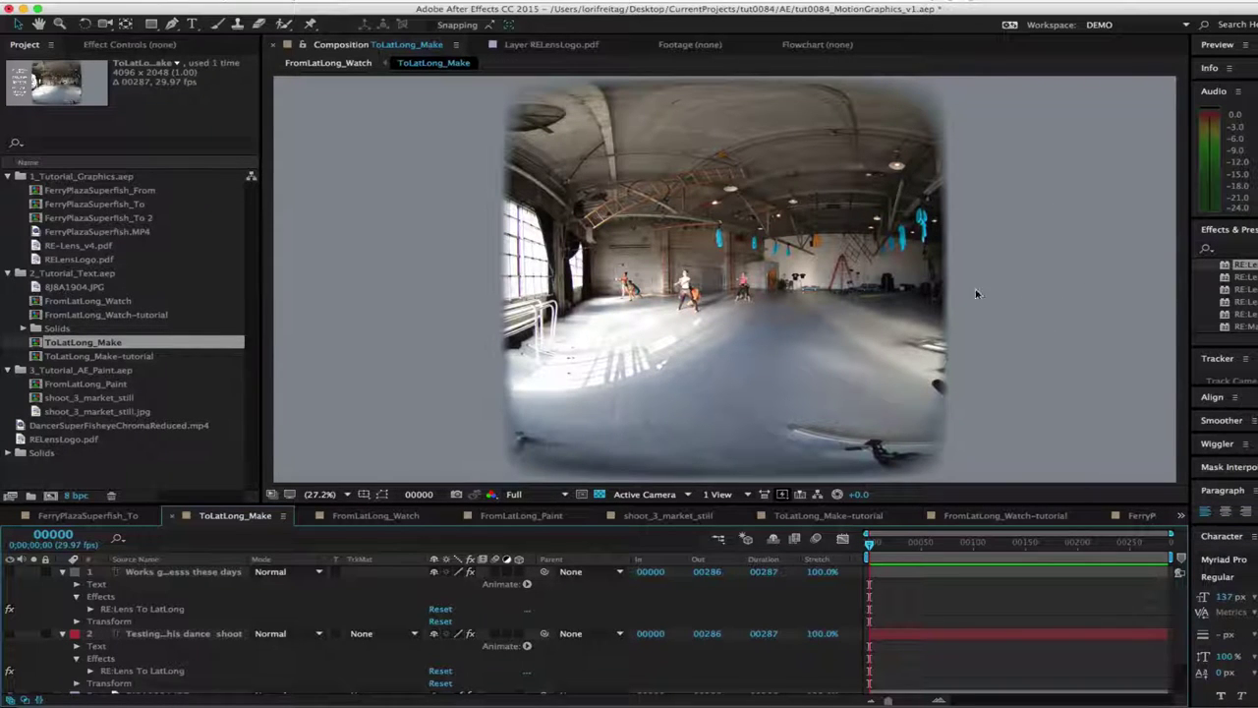
# - Open the FromLatLong_Paint comp showing the flattened Ferry Building tower at Latitude 28.75
pyautogui.doubleClick(105, 205)
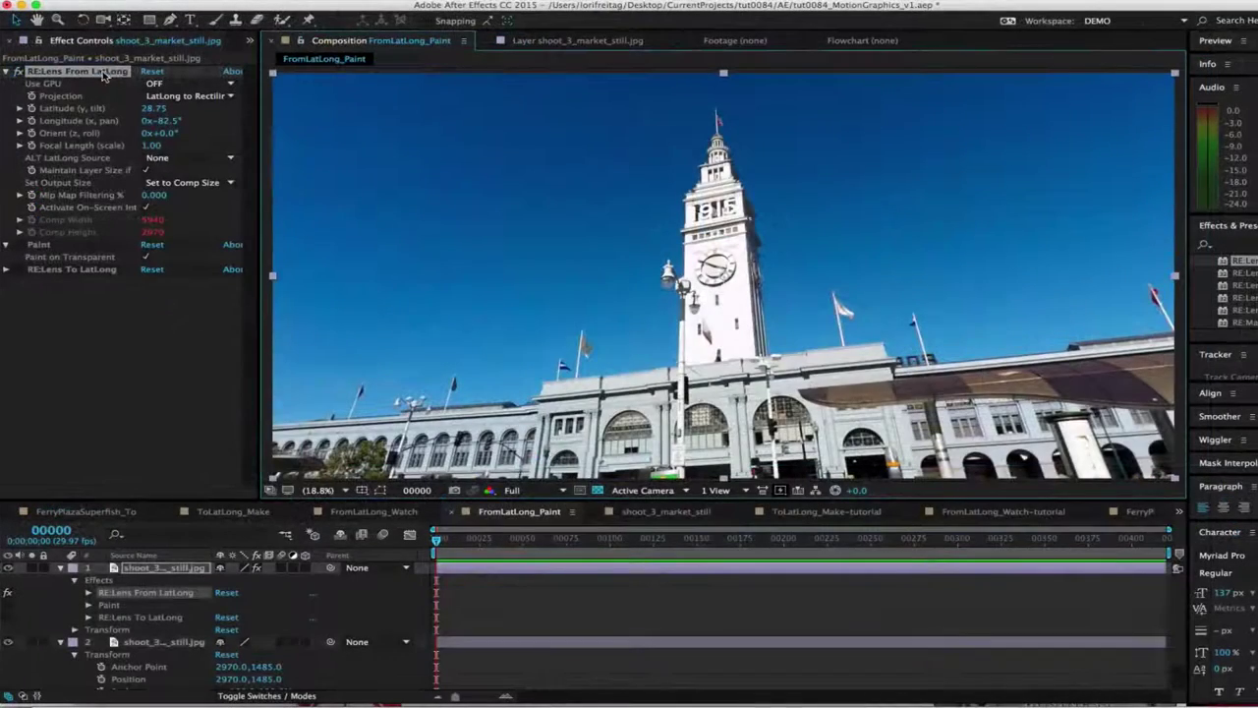
pyautogui.click(172, 184)
pyautogui.click(177, 226)
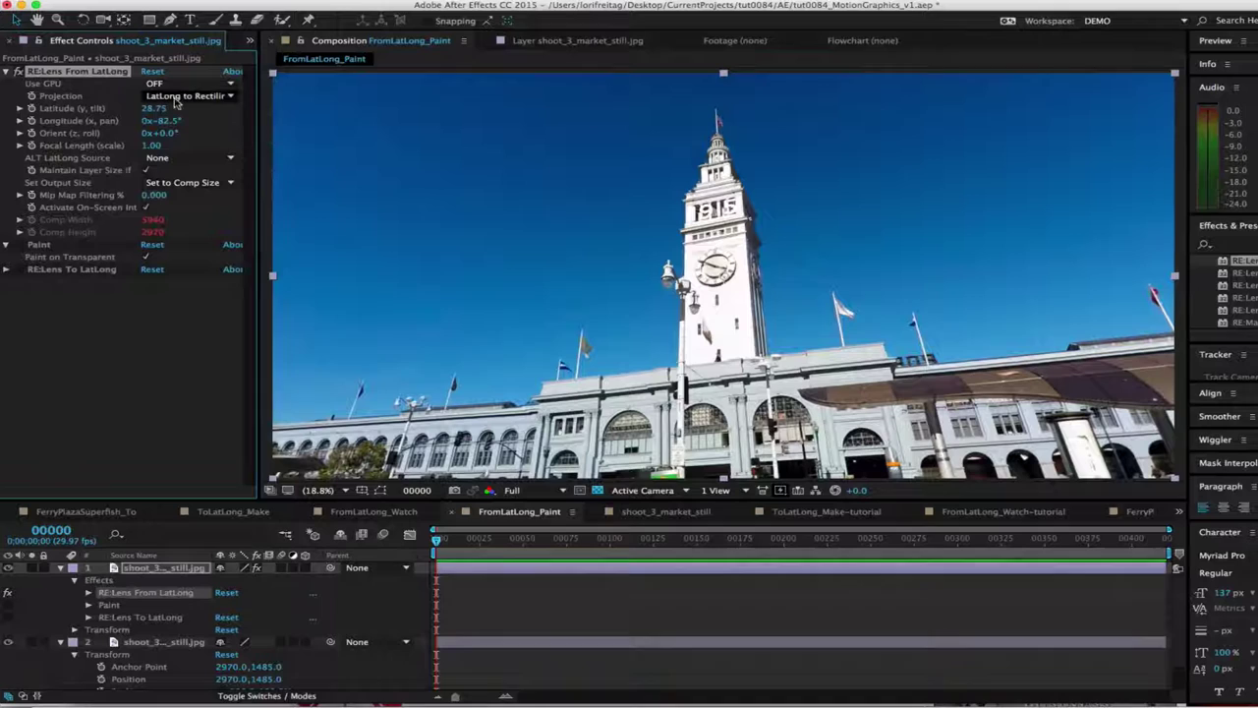
pyautogui.click(177, 98)
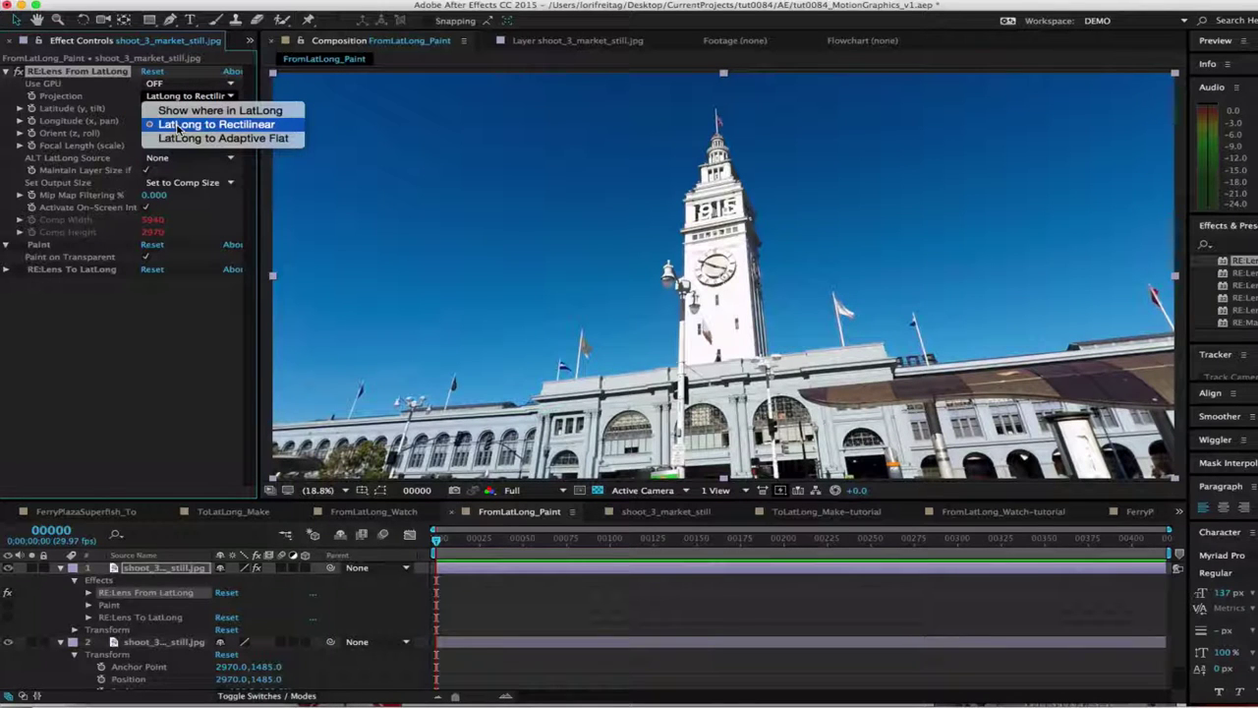
pyautogui.click(179, 129)
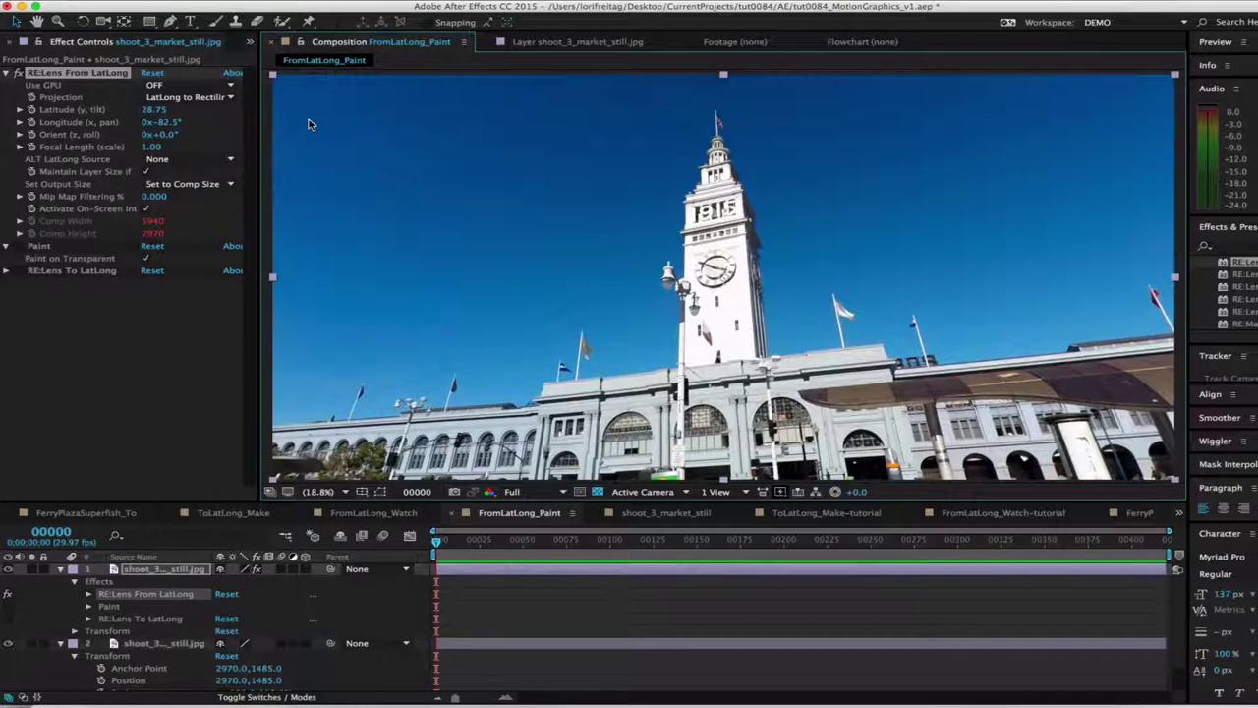
# - Zoom to 100% on the clock and show the Brushes panel
pyautogui.press('.')
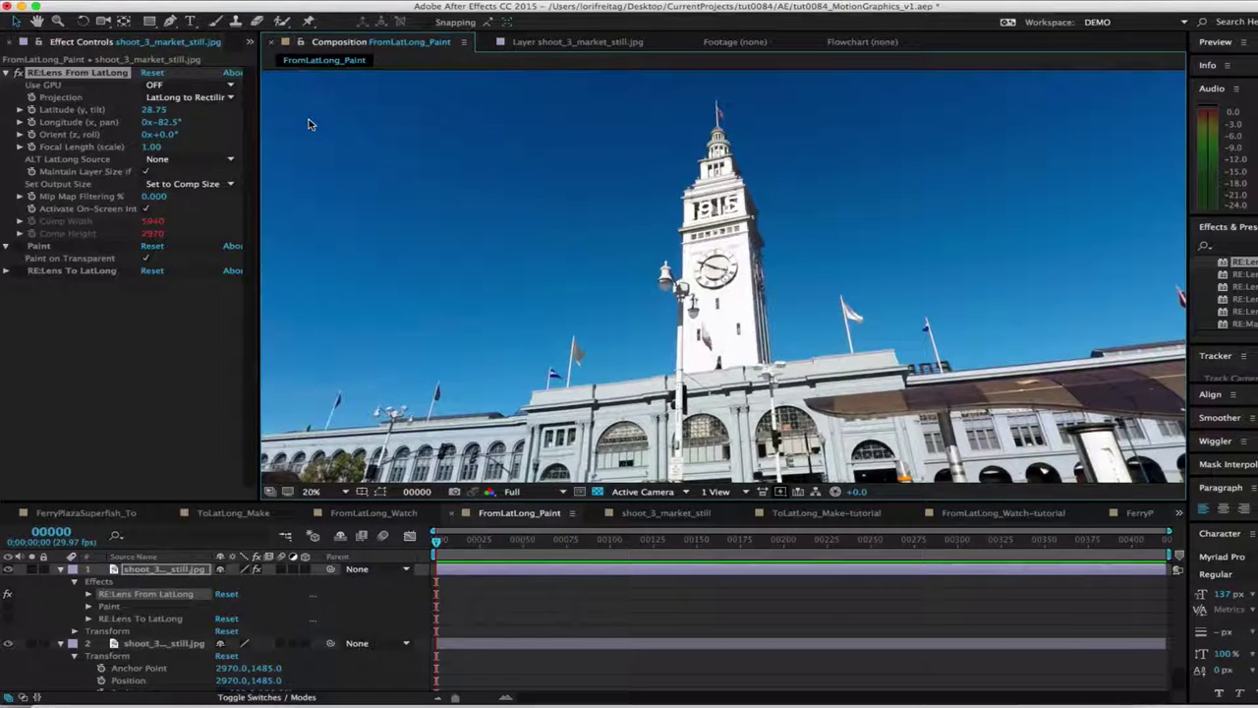
pyautogui.press('.')
pyautogui.press('.')
pyautogui.press('.')
pyautogui.press('.')
pyautogui.press('.')
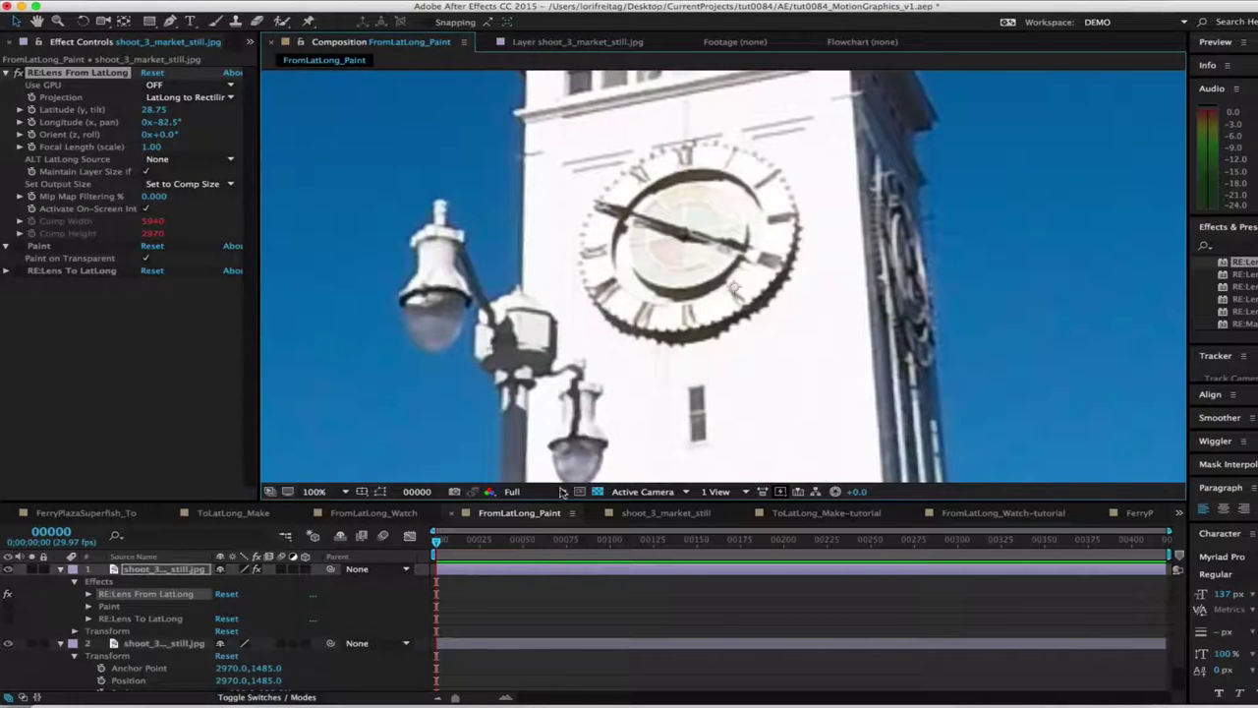
pyautogui.click(516, 0)
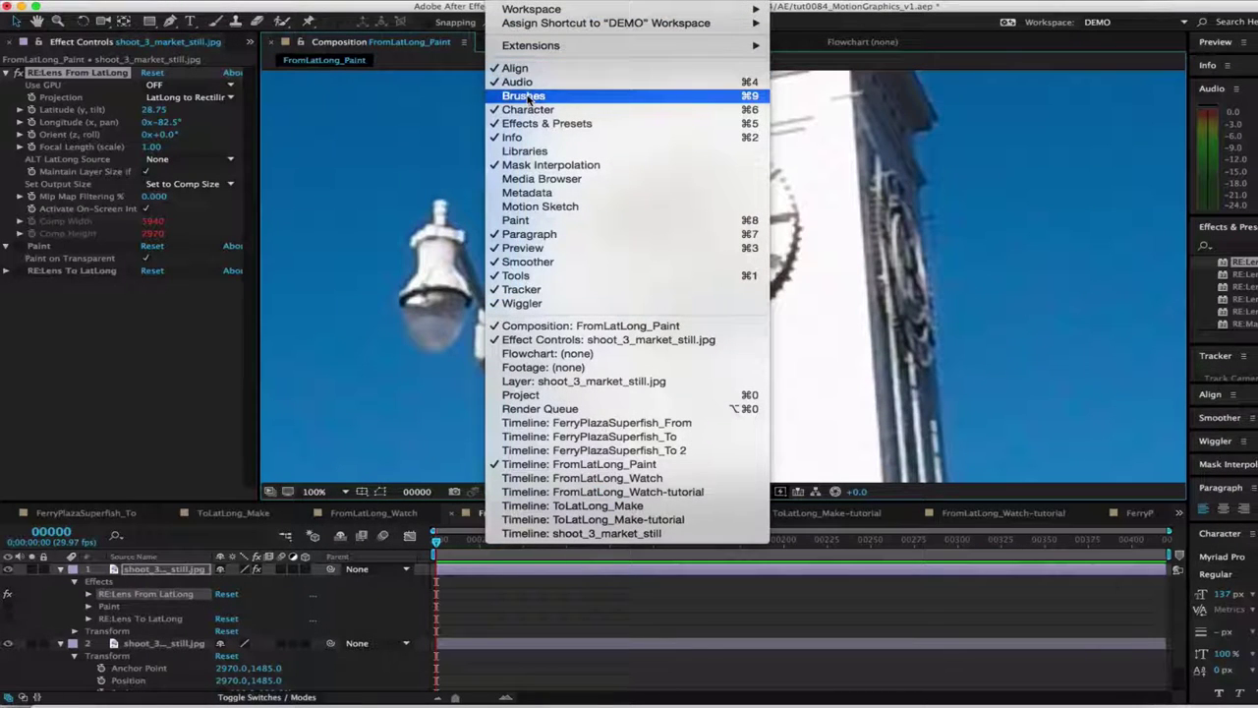
pyautogui.click(524, 97)
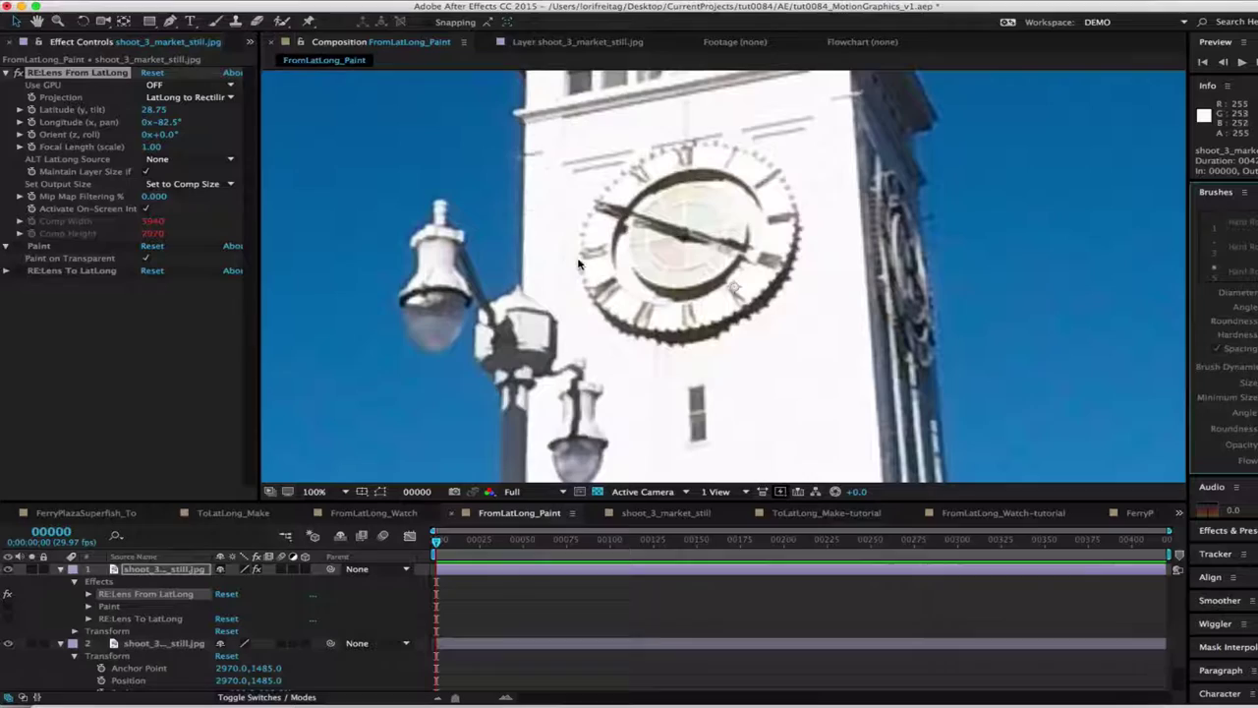
pyautogui.click(516, 0)
pyautogui.click(530, 220)
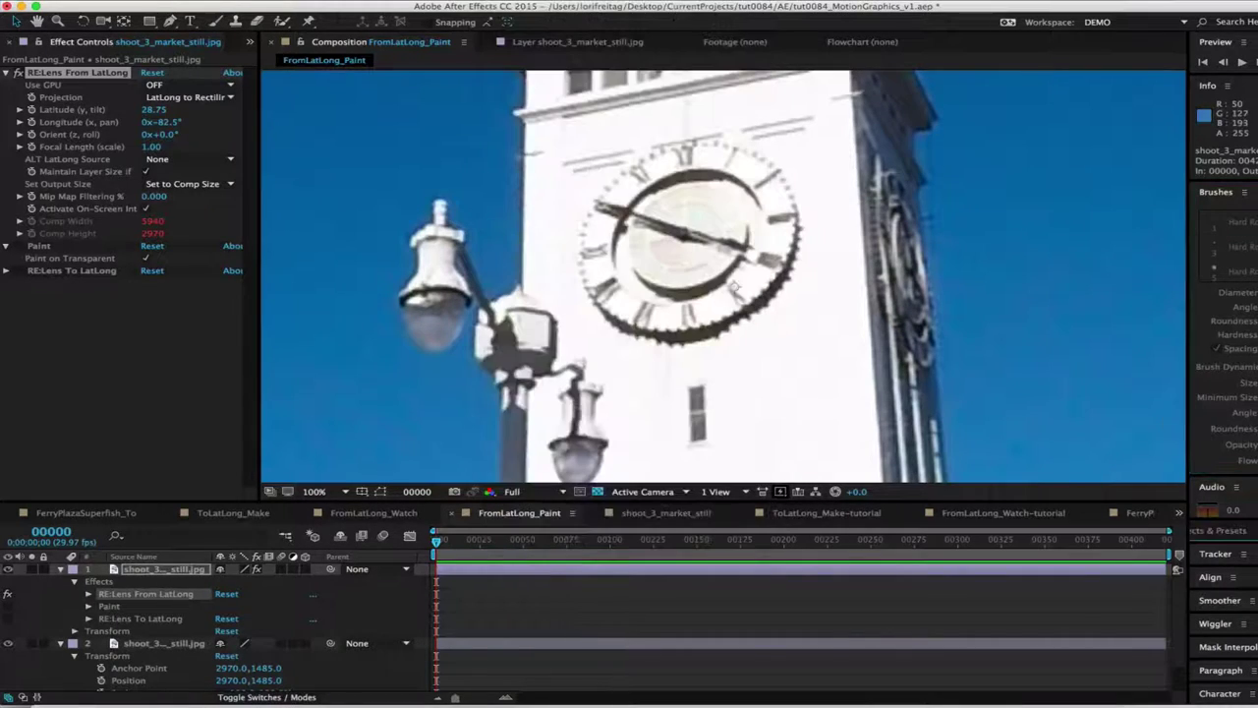
# - Open the market still layer and paint white strokes over the tower's clock face
pyautogui.doubleClick(733, 287)
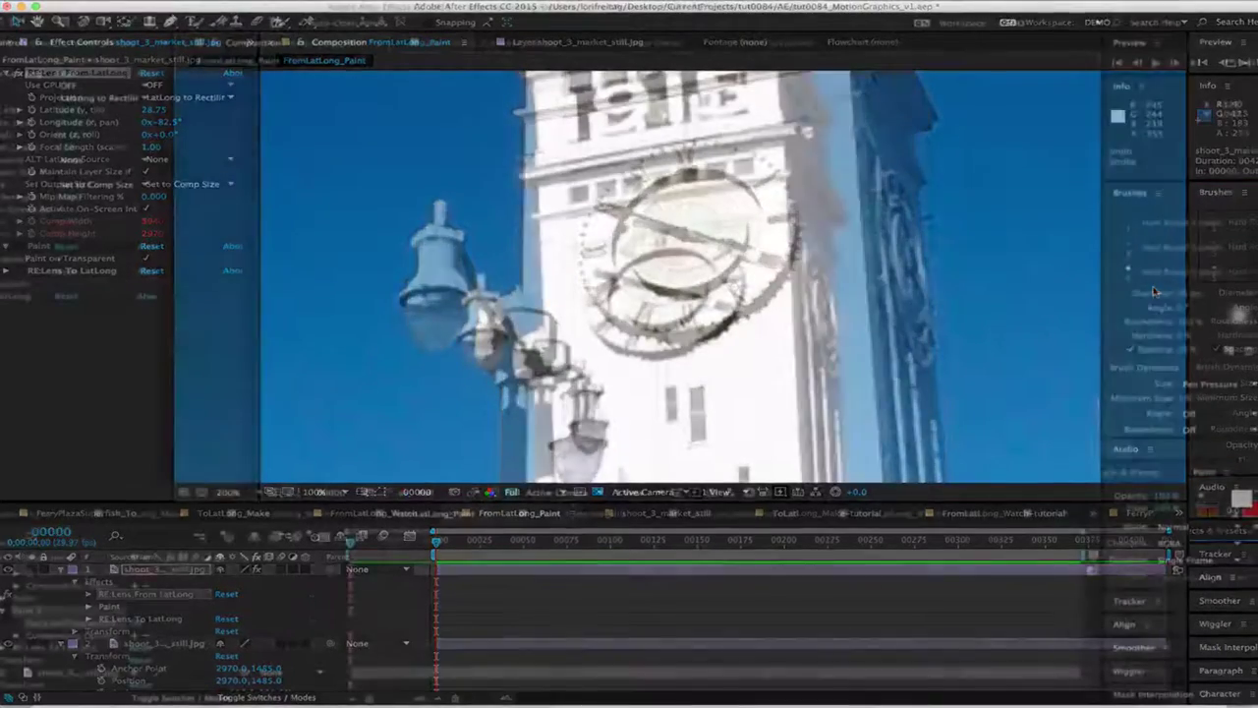
pyautogui.moveTo(499, 199)
pyautogui.mouseDown()
pyautogui.moveTo(488, 240)
pyautogui.moveTo(516, 234)
pyautogui.moveTo(488, 282)
pyautogui.moveTo(535, 267)
pyautogui.moveTo(591, 345)
pyautogui.moveTo(657, 291)
pyautogui.moveTo(678, 253)
pyautogui.moveTo(635, 268)
pyautogui.moveTo(545, 178)
pyautogui.moveTo(505, 194)
pyautogui.moveTo(644, 157)
pyautogui.moveTo(658, 178)
pyautogui.moveTo(622, 235)
pyautogui.moveTo(566, 262)
pyautogui.mouseUp()
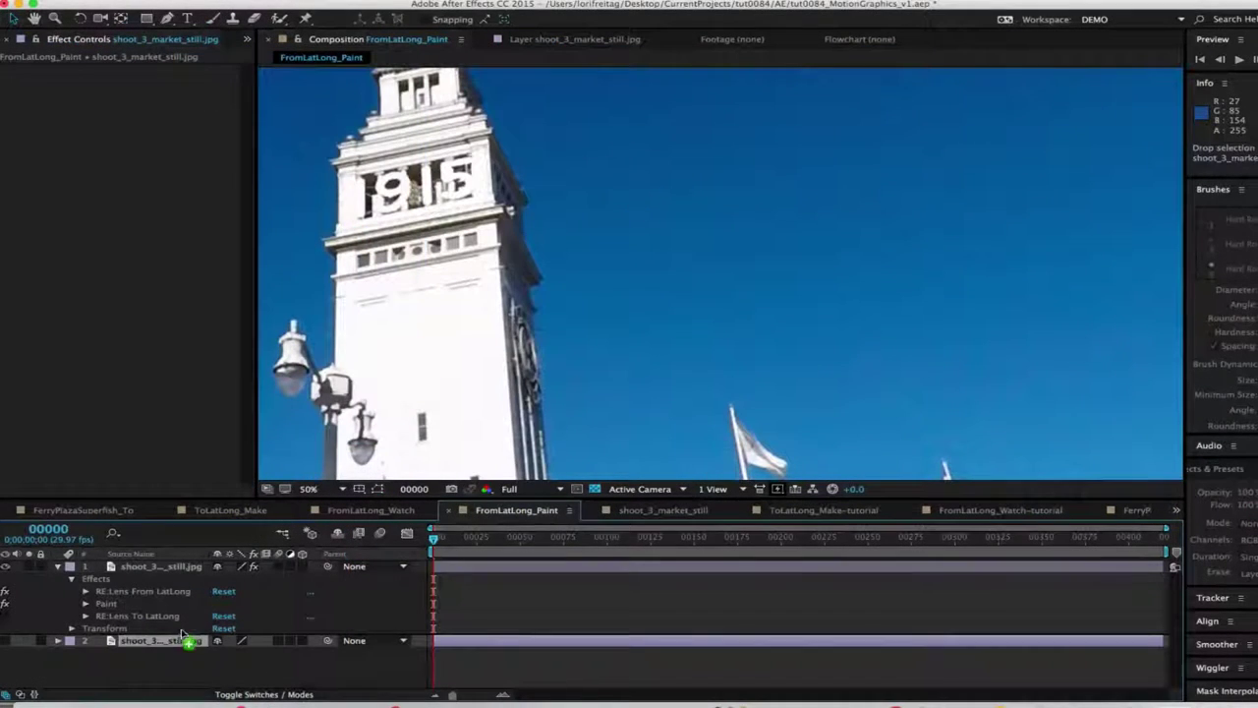
pyautogui.moveTo(182, 634); pyautogui.dragTo(181, 637)
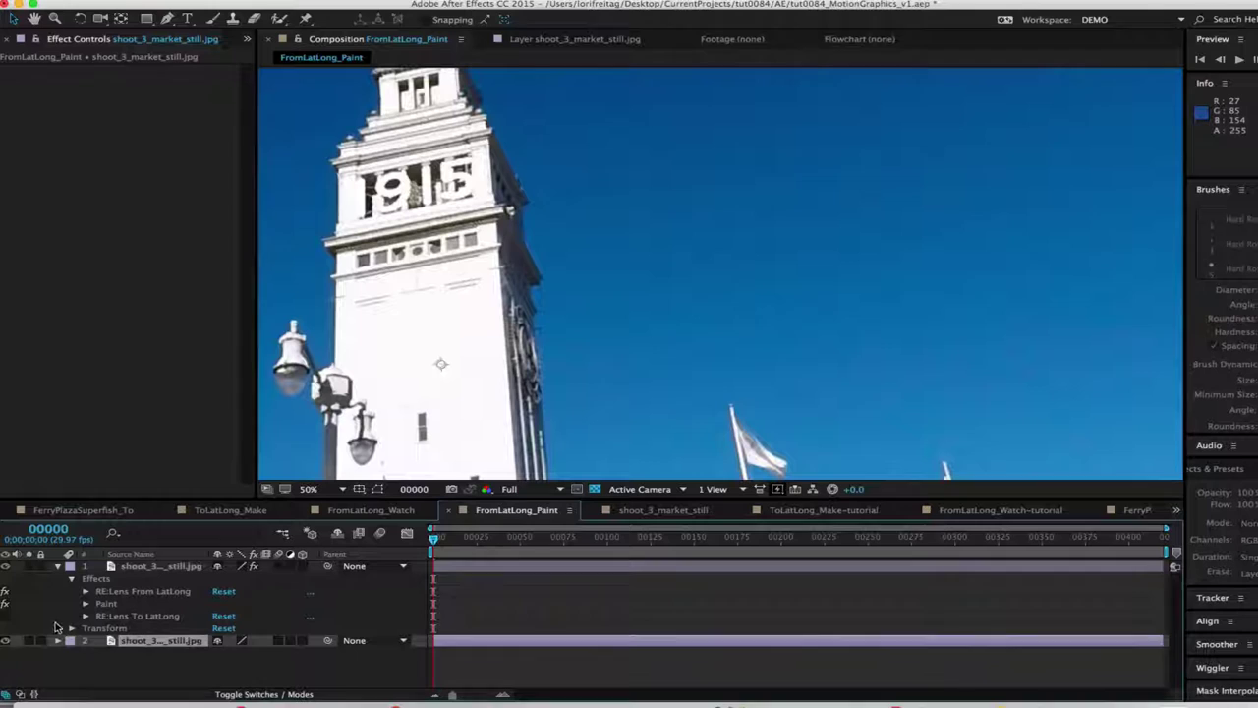
# - Disable RE:Lens From LatLong, enable Paint on Transparent, and enable RE:Lens To LatLong
pyautogui.click(5, 592)
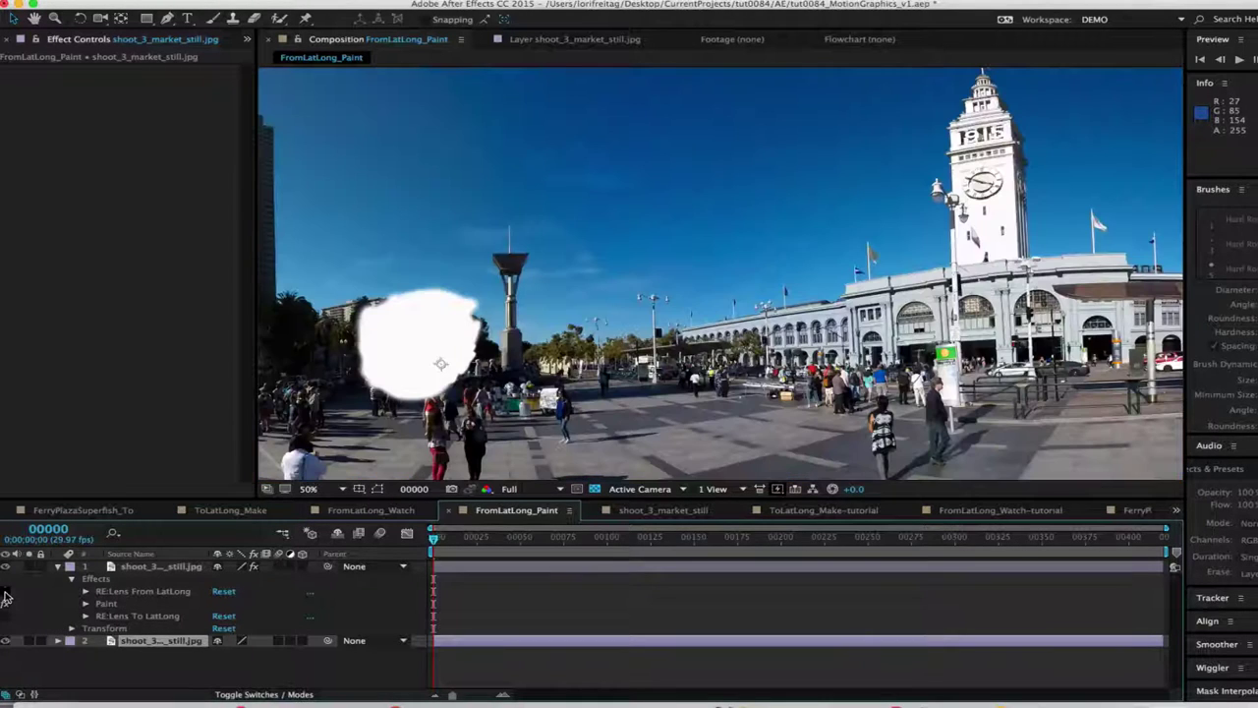
pyautogui.click(104, 603)
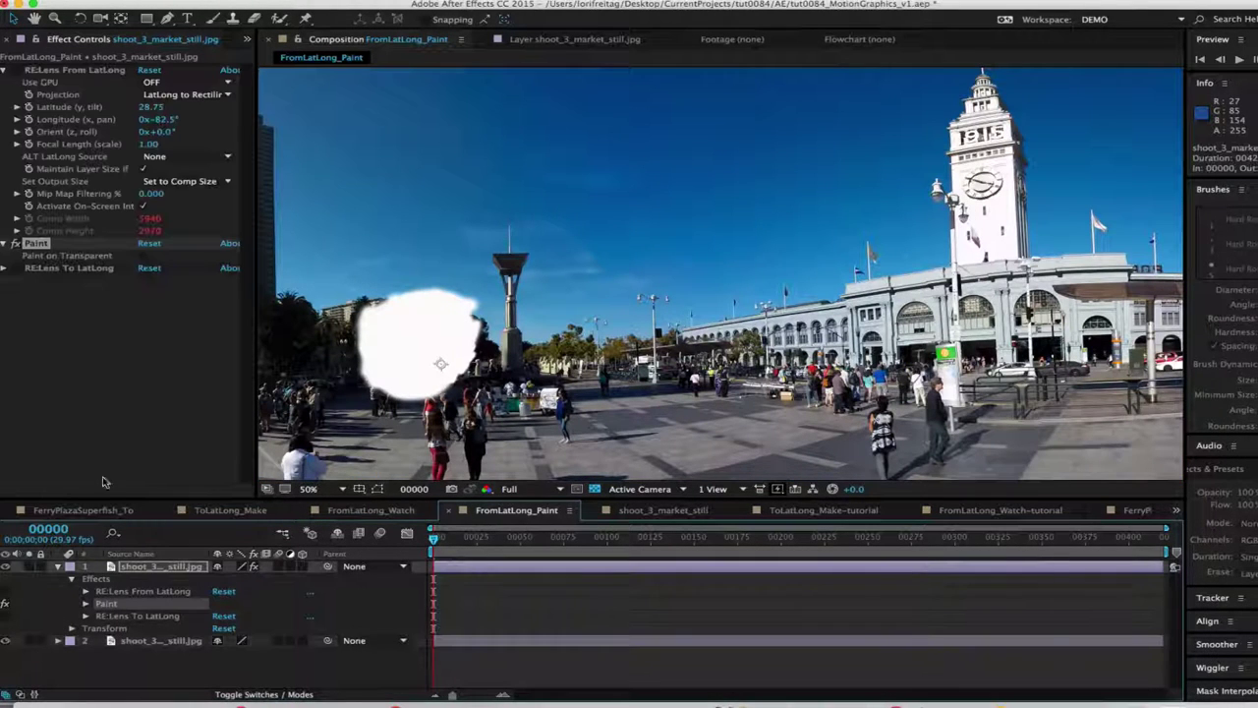
pyautogui.click(143, 255)
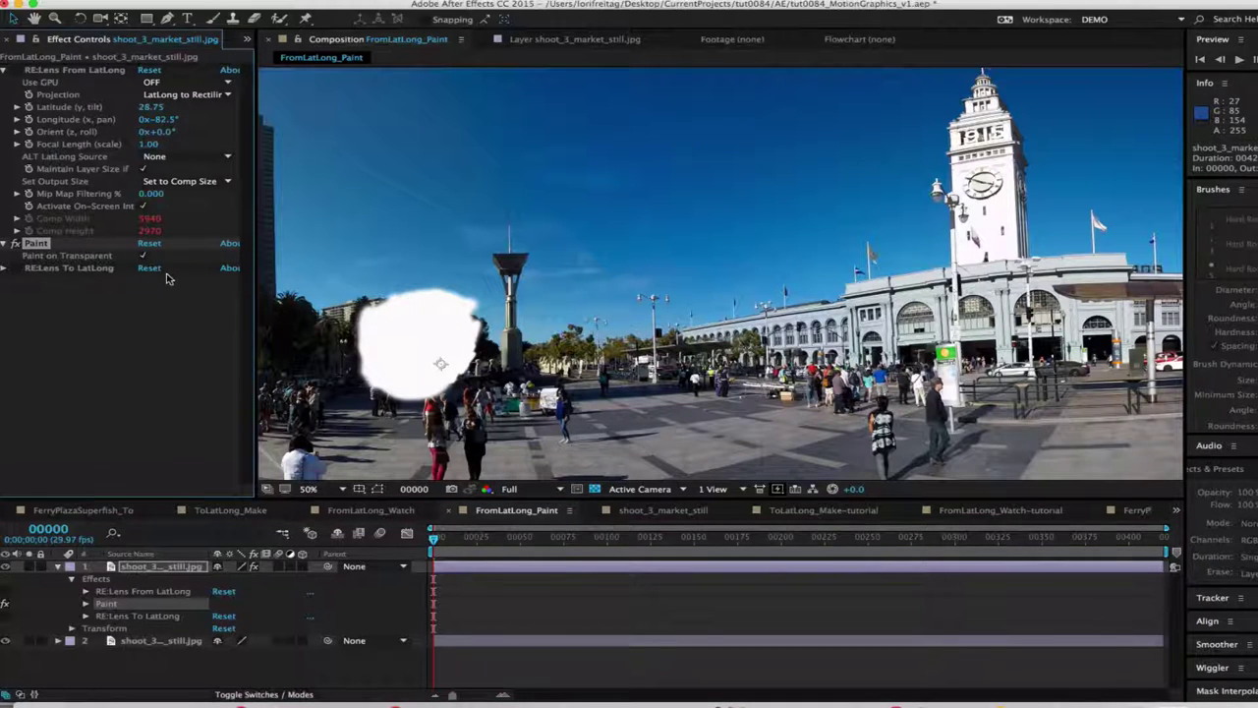
pyautogui.click(6, 616)
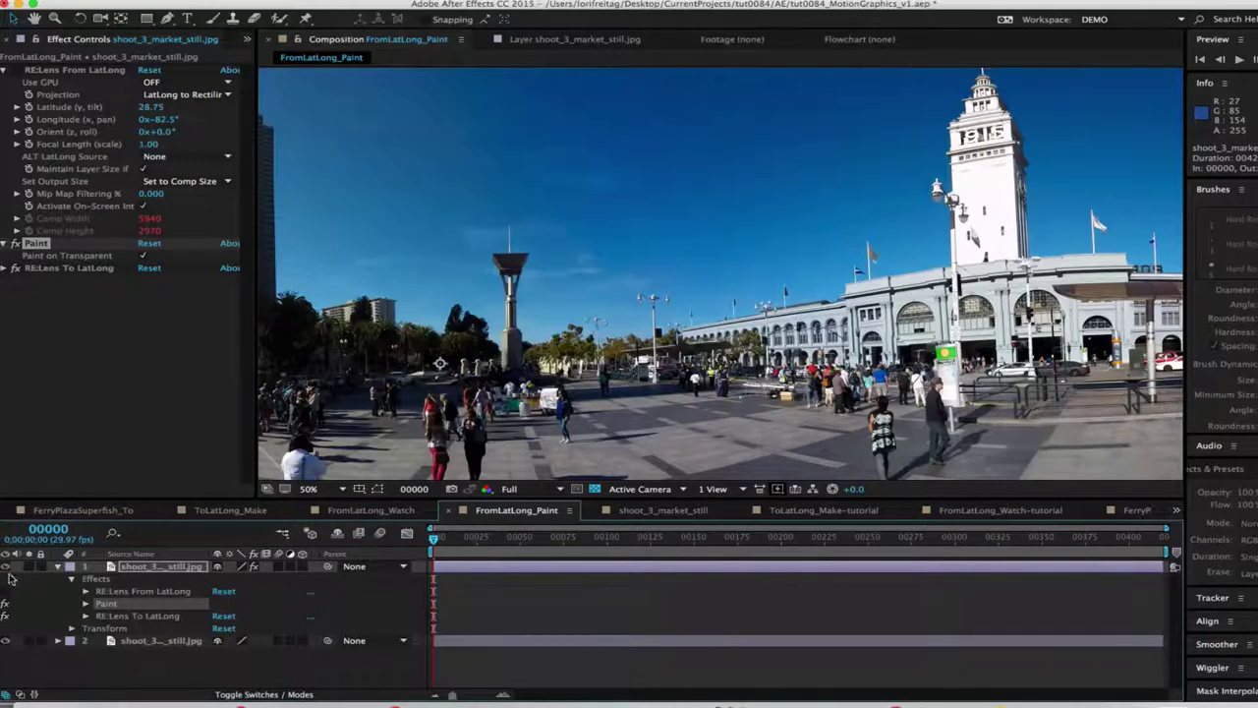
pyautogui.click(86, 615)
pyautogui.click(187, 257)
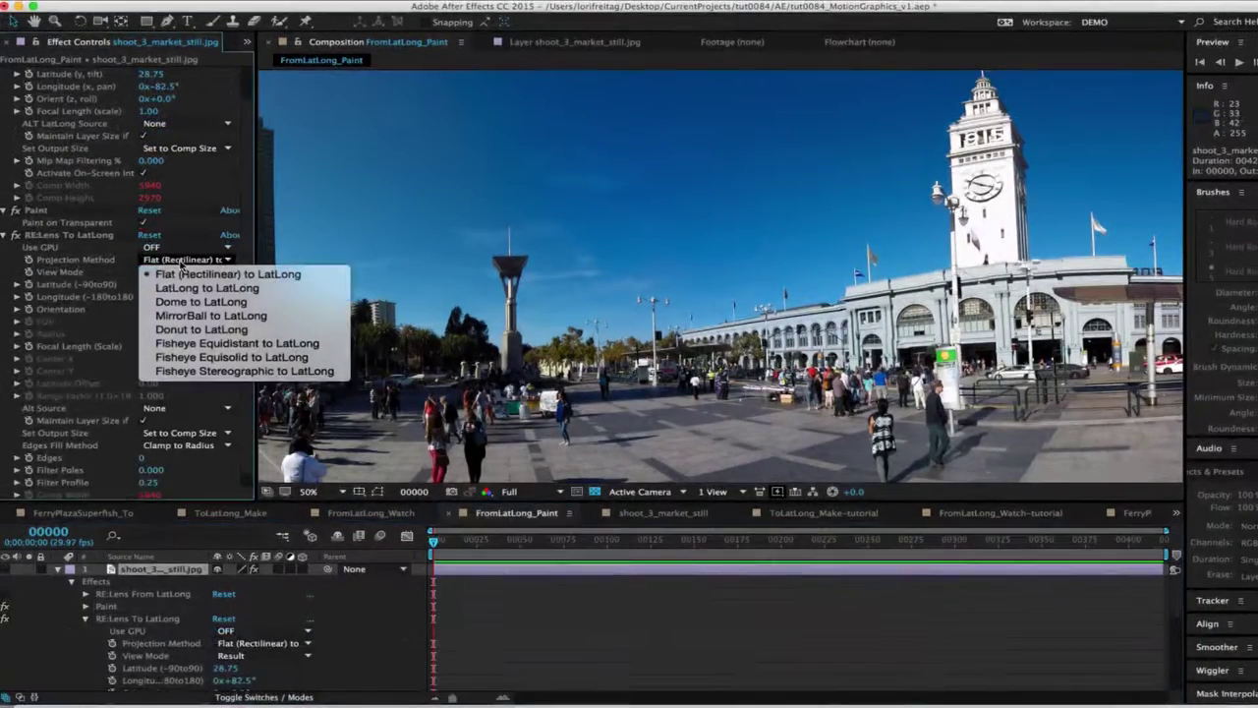
pyautogui.click(182, 277)
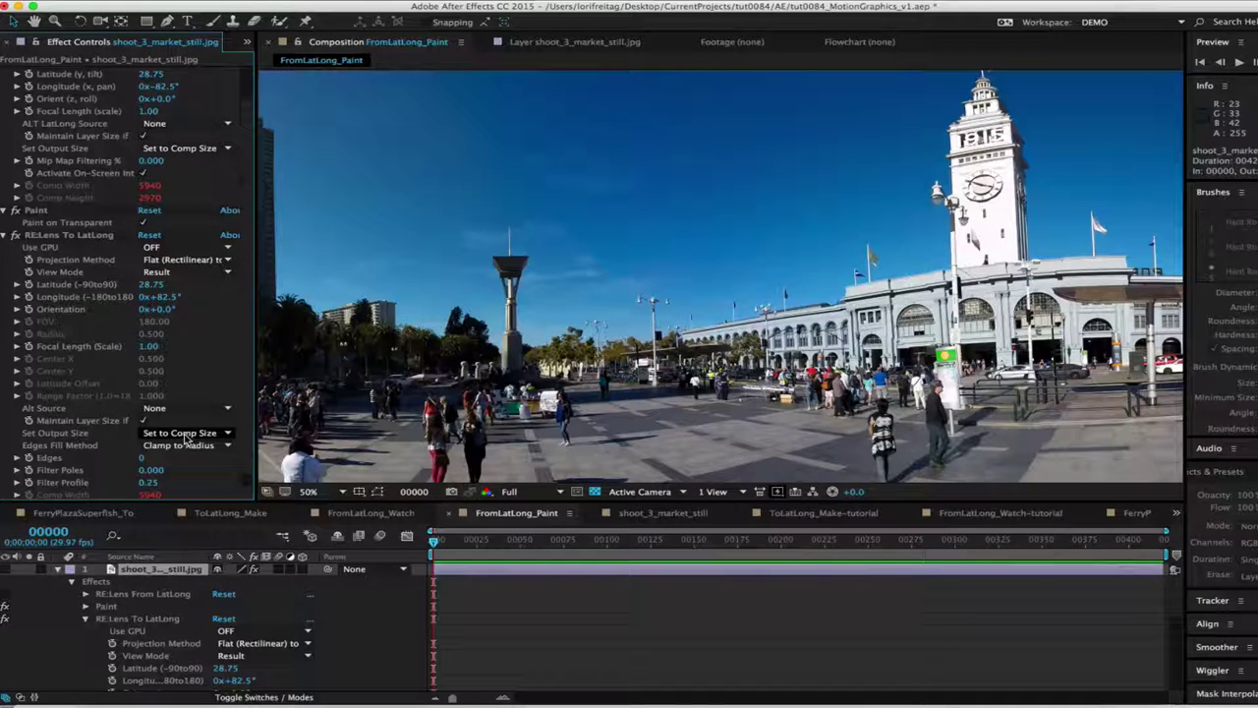
pyautogui.click(187, 435)
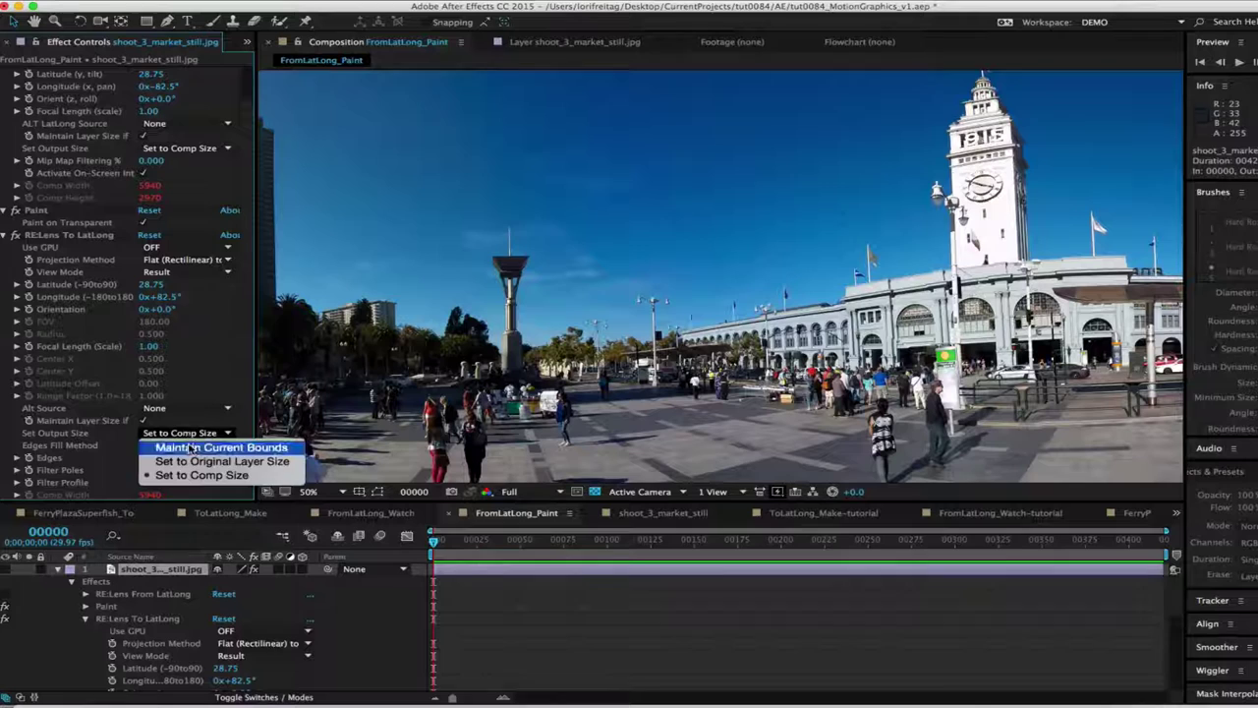
pyautogui.click(192, 477)
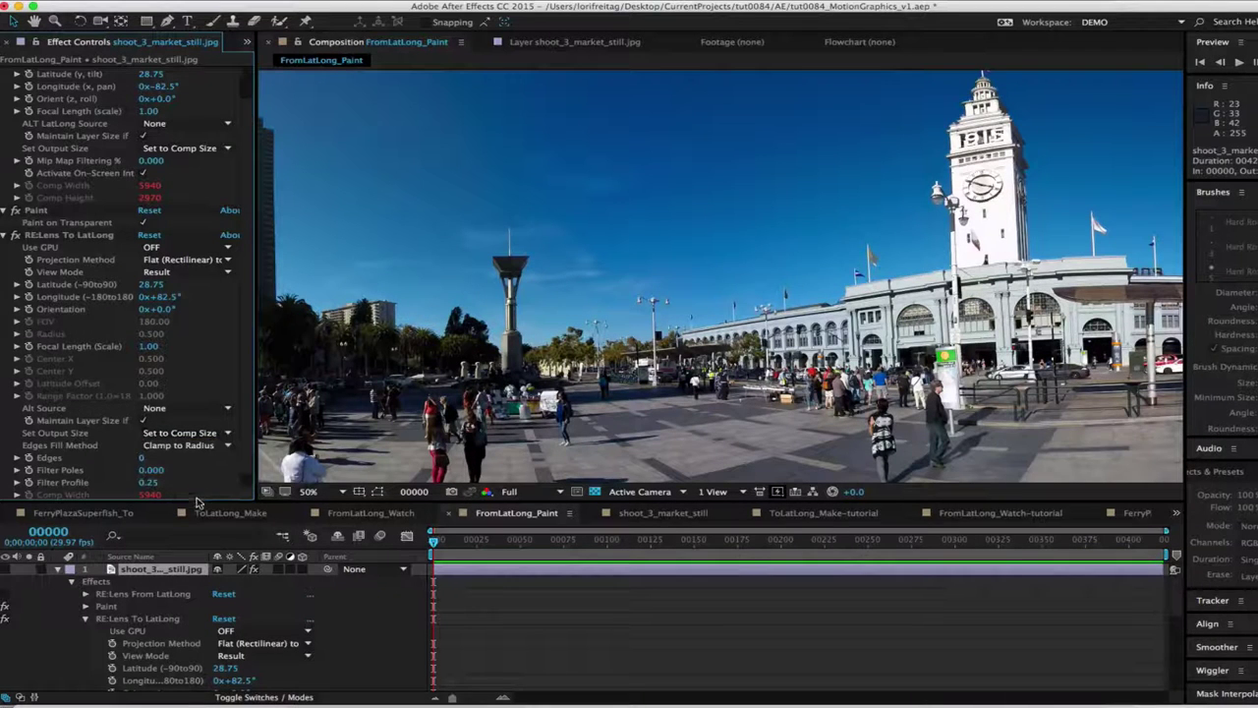
pyautogui.click(8, 576)
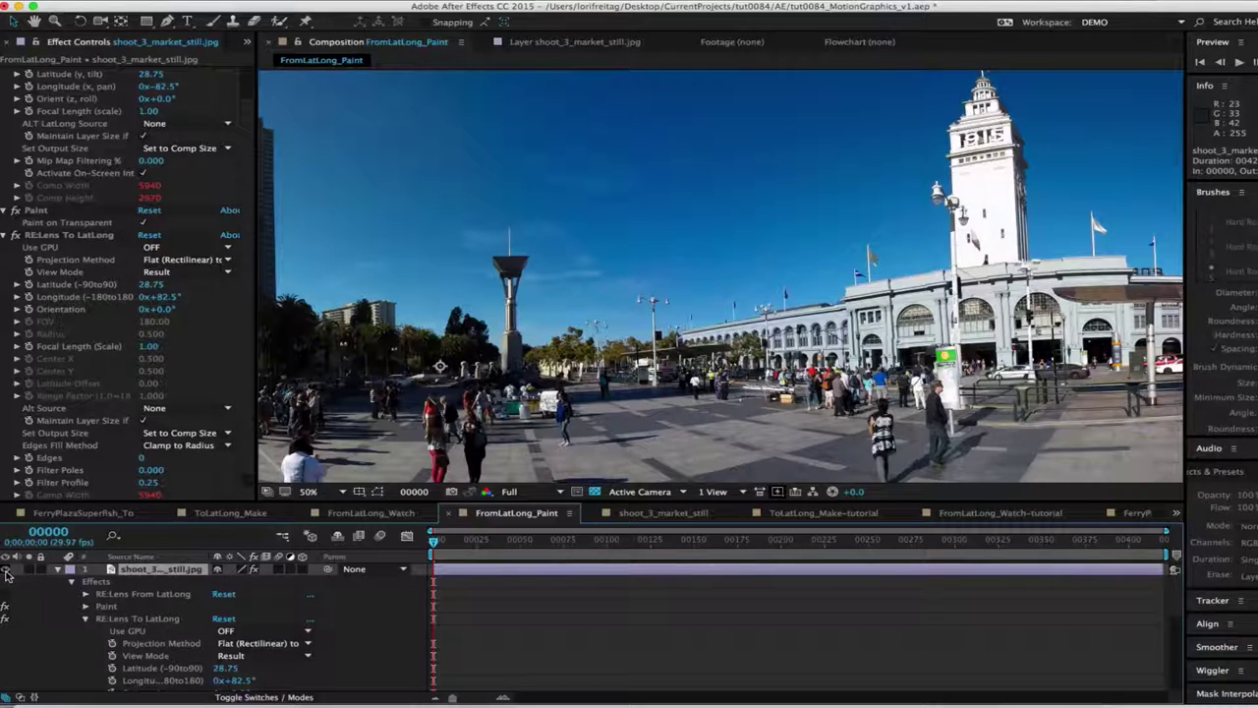